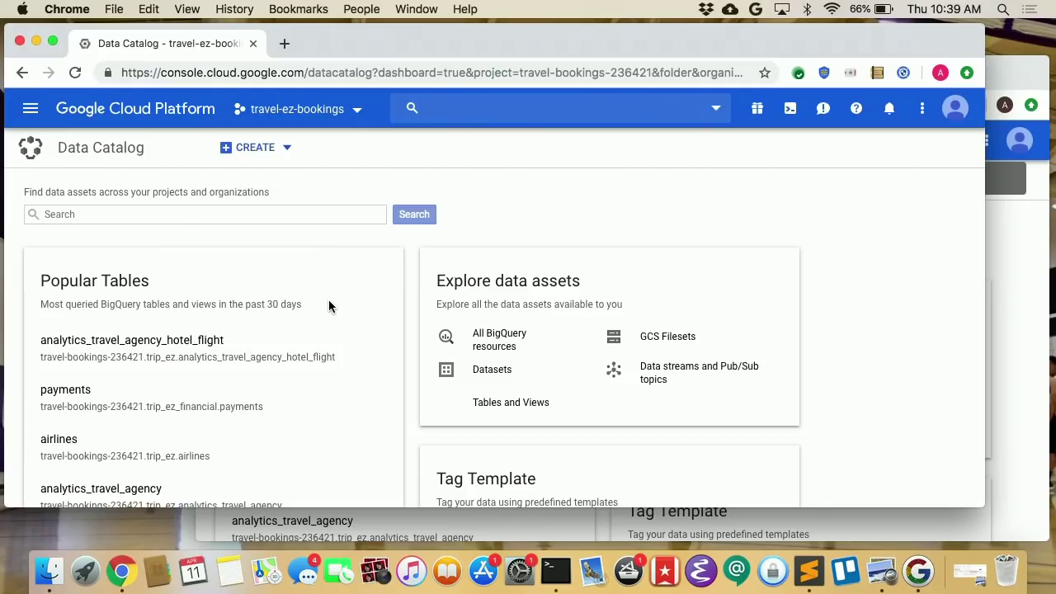
Step: List all BigQuery resources in the catalog and return to the Data Catalog home page
scroll(329, 306, down, 2)
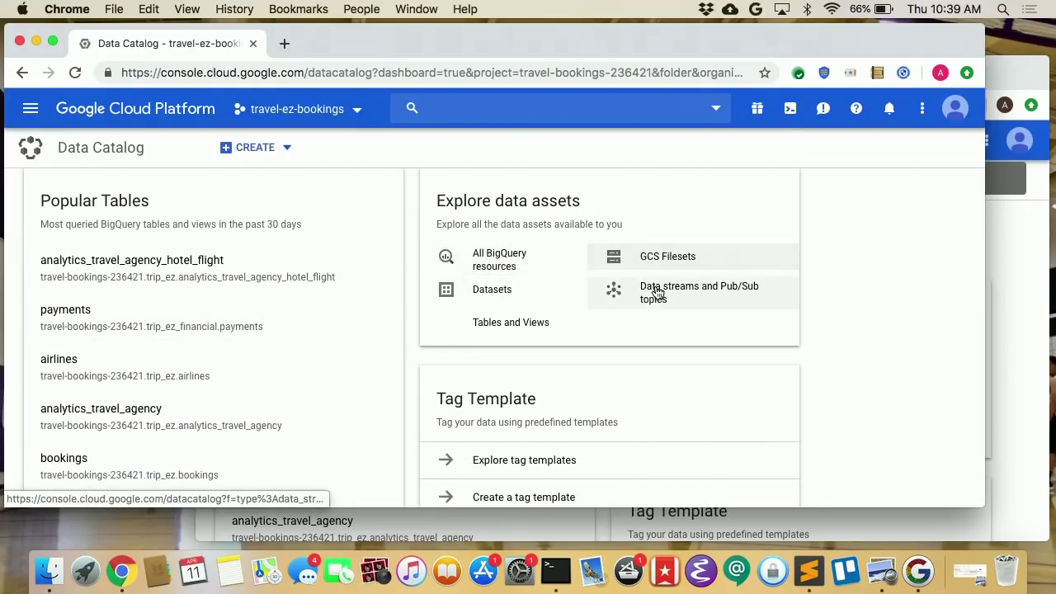
click(508, 258)
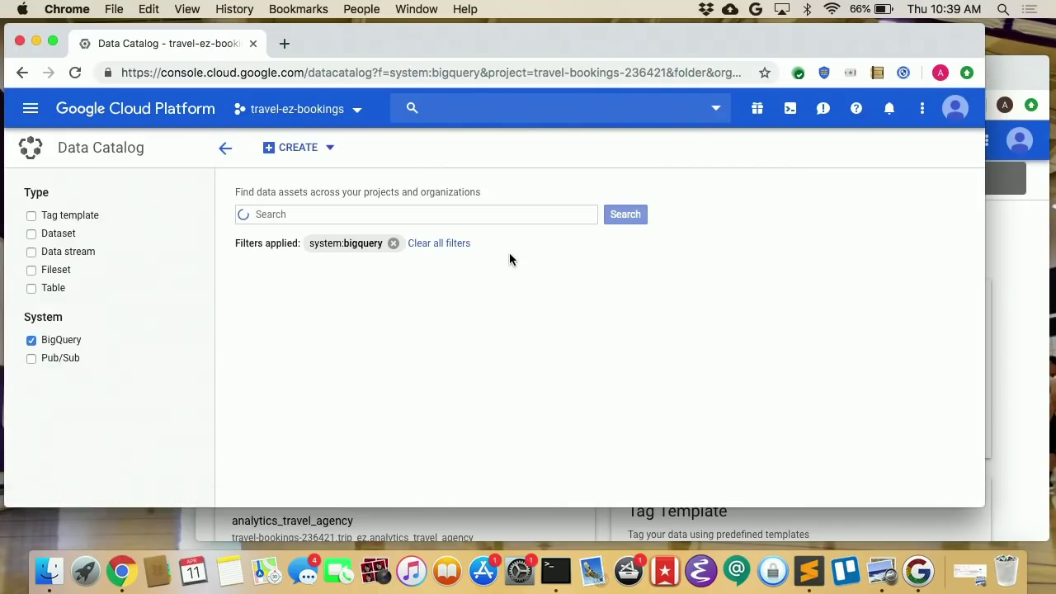
click(30, 147)
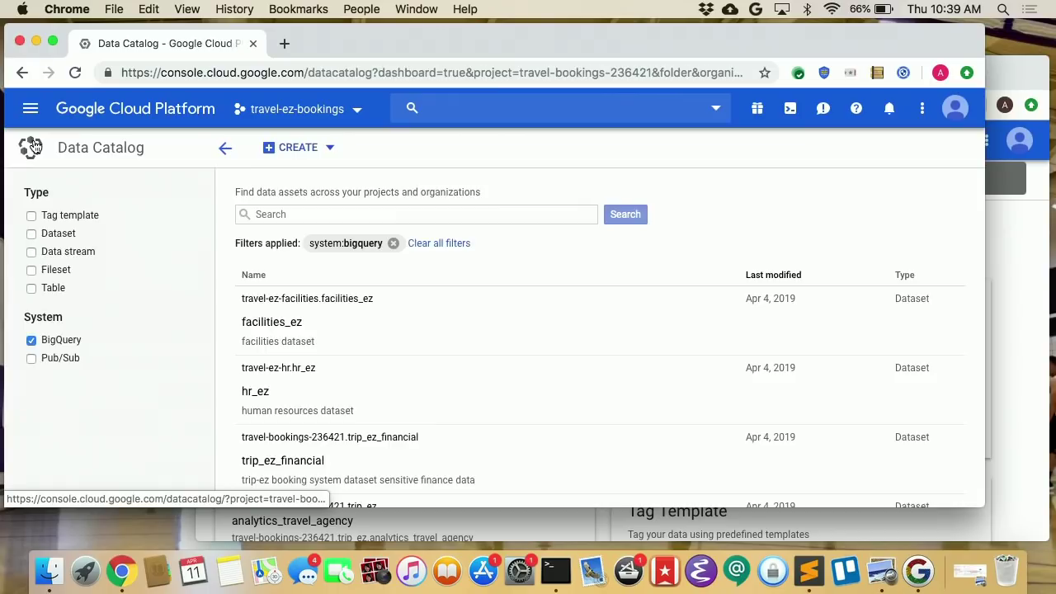
Step: Examine the tag template options and the search tips on the Data Catalog home page
scroll(480, 341, down, 2)
scroll(480, 341, down, 3)
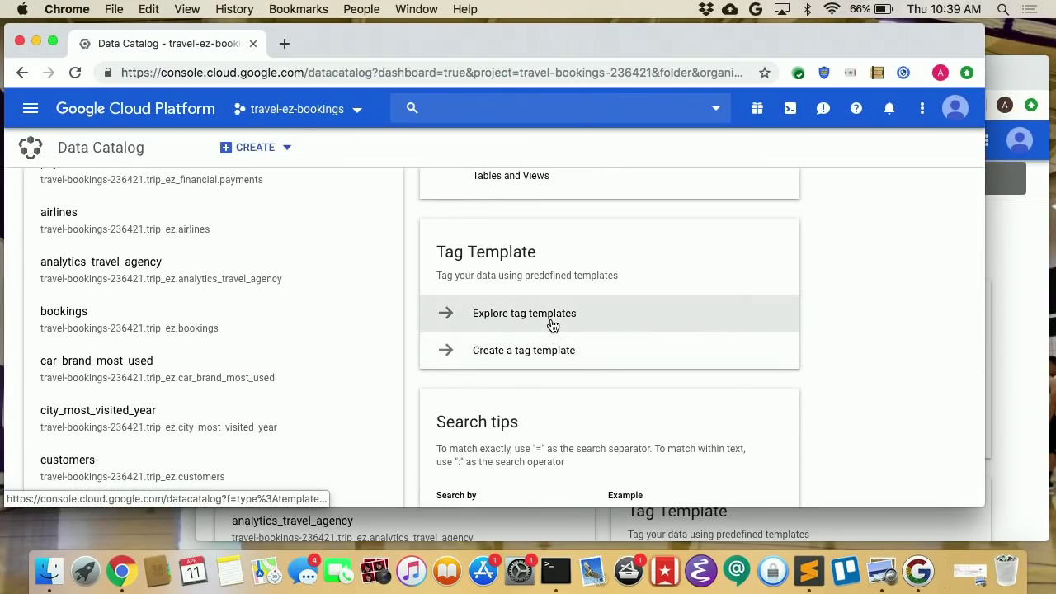
scroll(563, 398, down, 4)
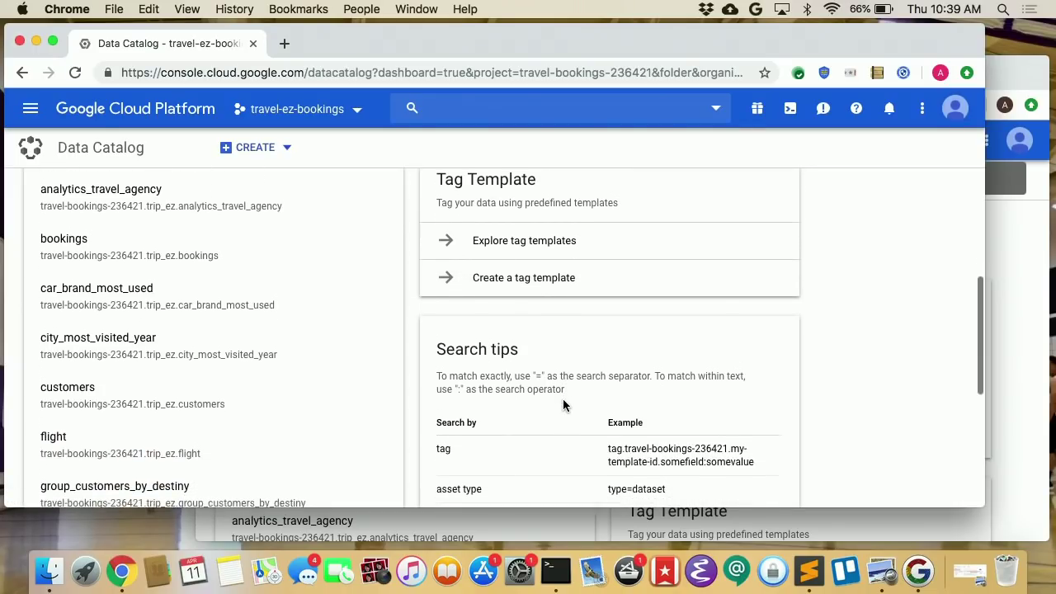
scroll(563, 399, down, 3)
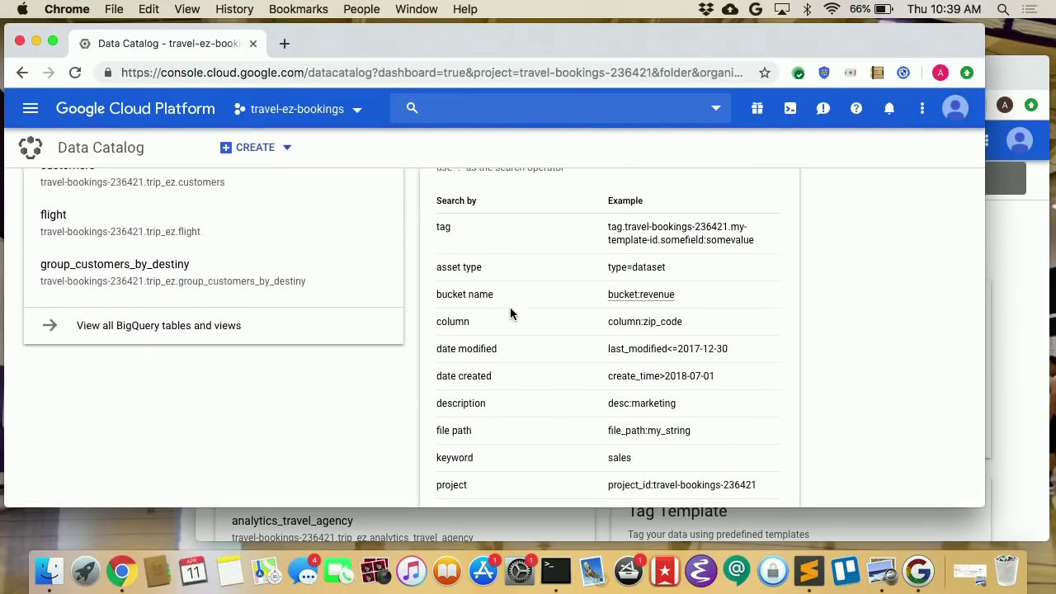
scroll(516, 341, down, 2)
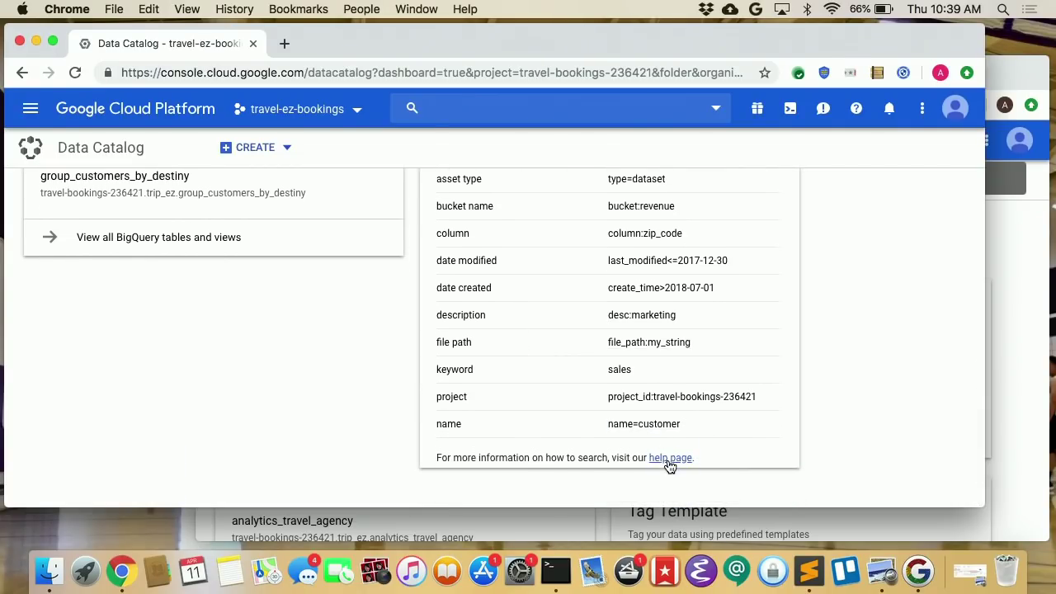
scroll(338, 372, up, 5)
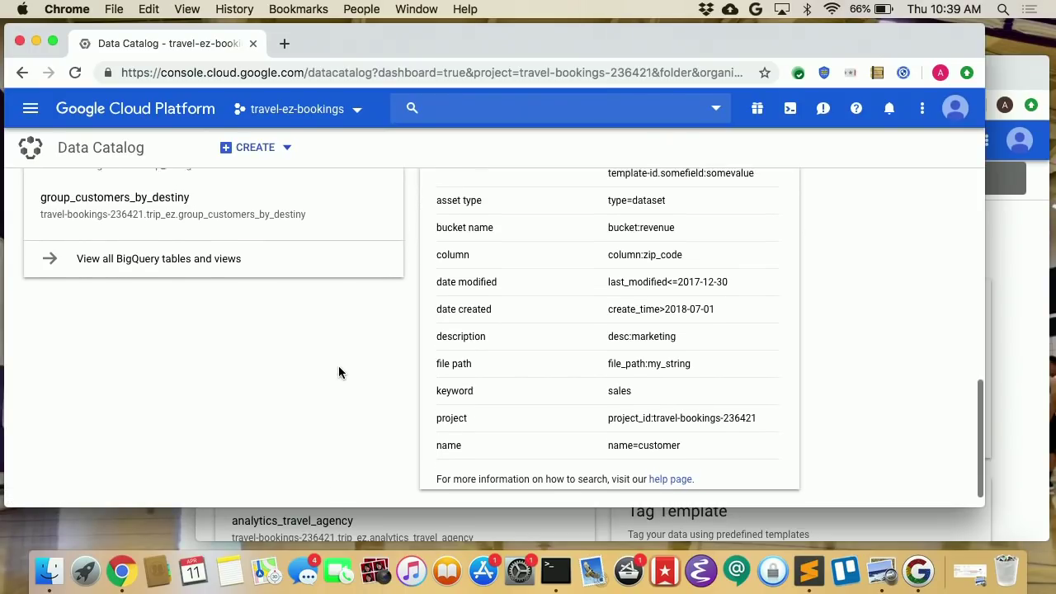
scroll(338, 368, up, 4)
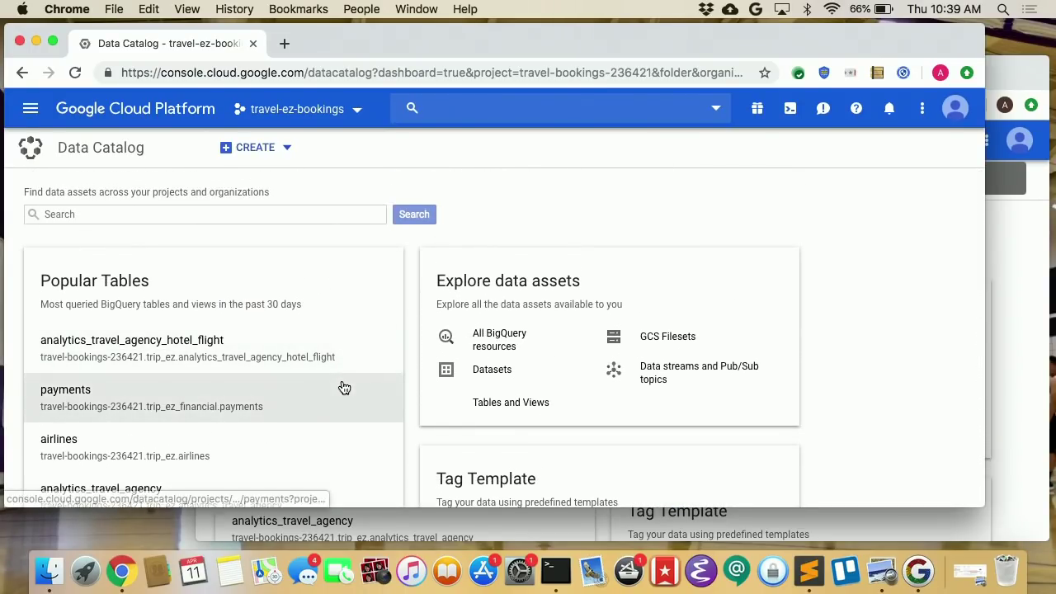
Step: List the catalog's tables and views and open the finance_ez.Employee_Compensation_SF entry
scroll(342, 385, down, 2)
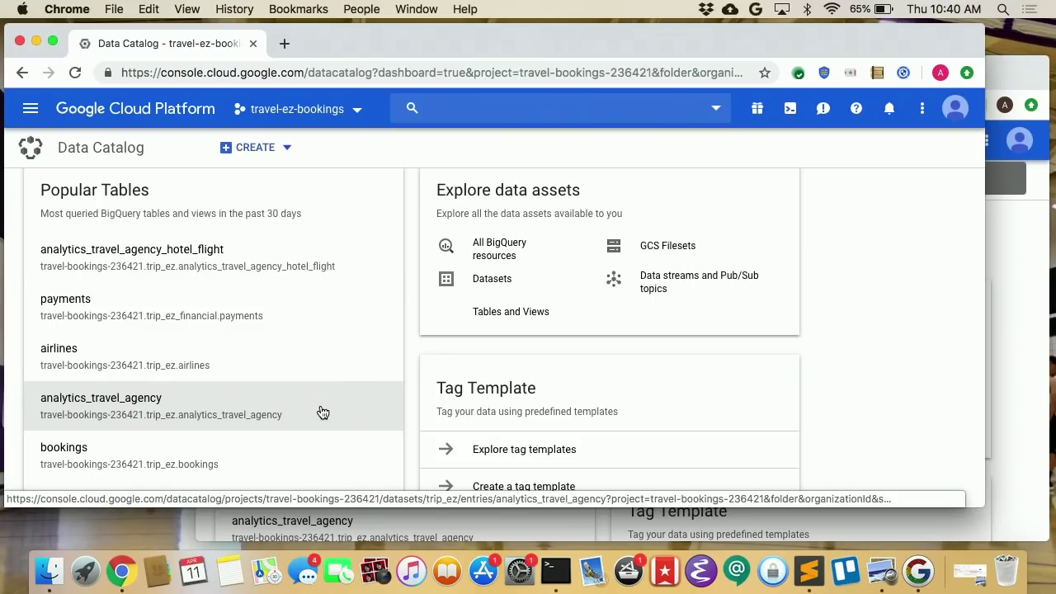
click(494, 312)
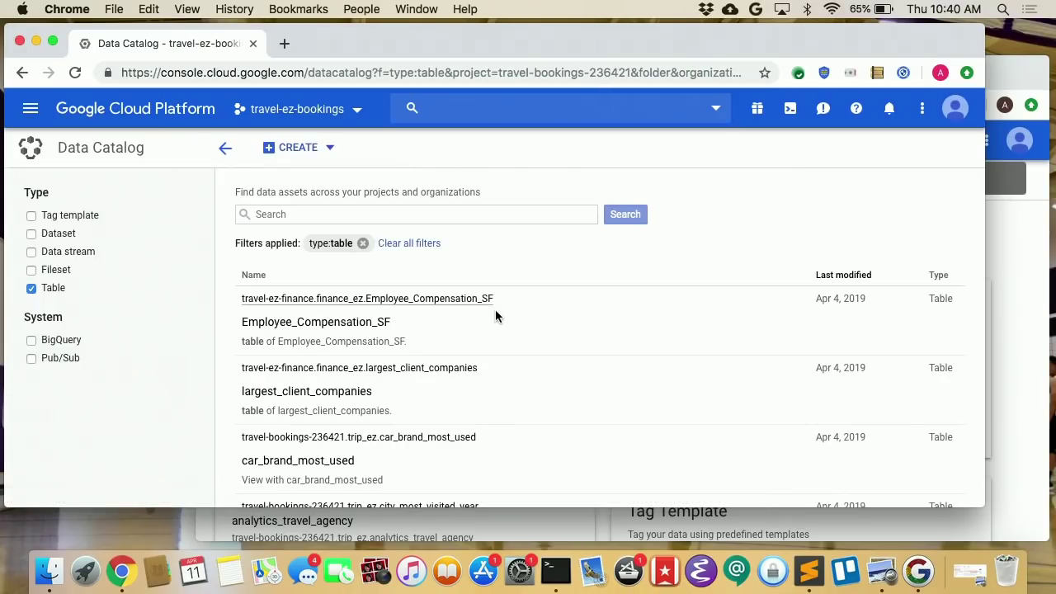
click(435, 301)
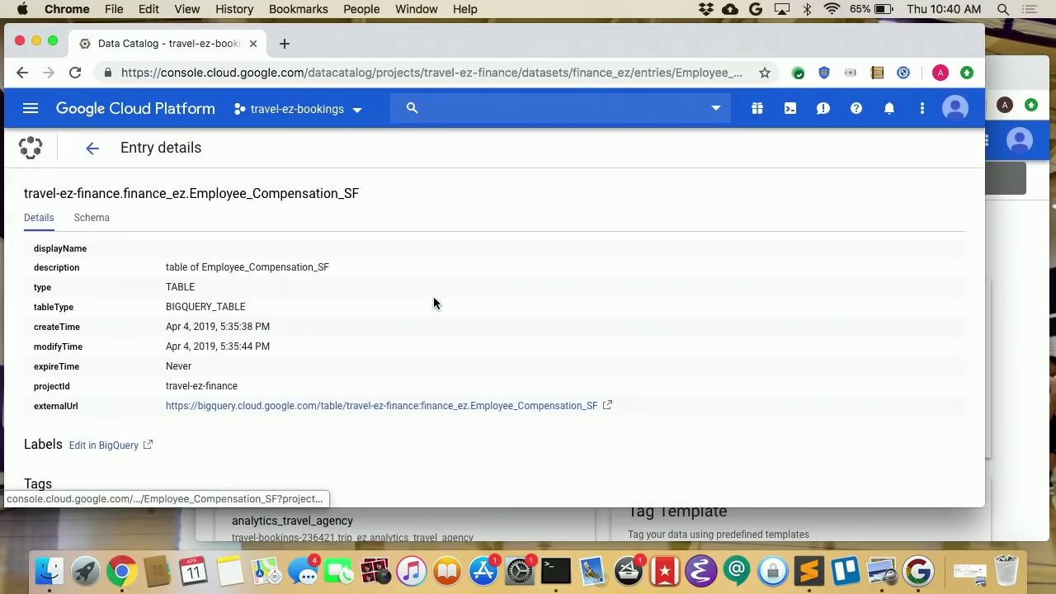
click(89, 152)
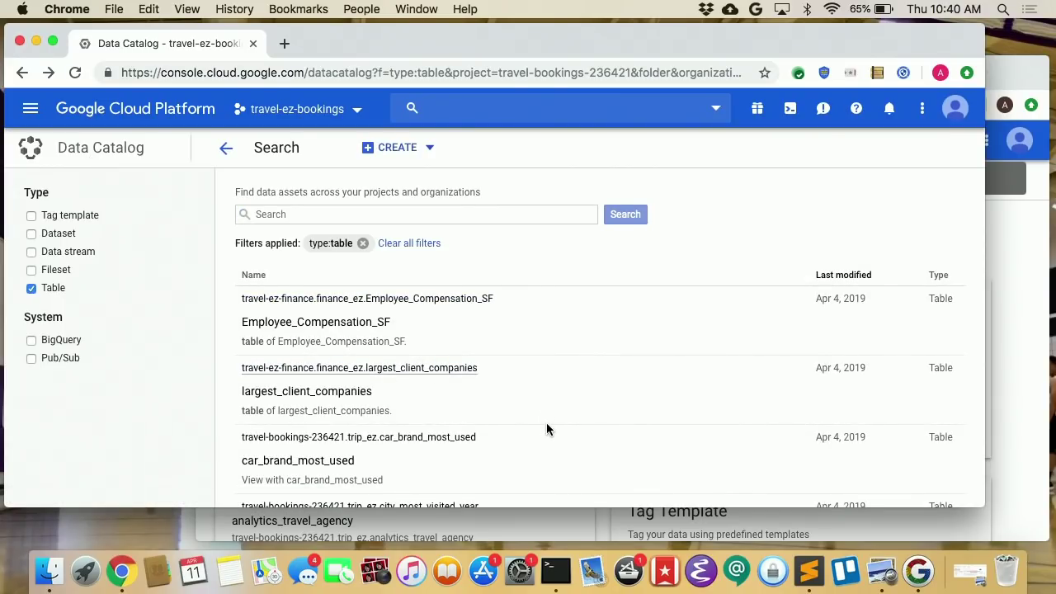
scroll(546, 422, down, 5)
scroll(546, 422, up, 5)
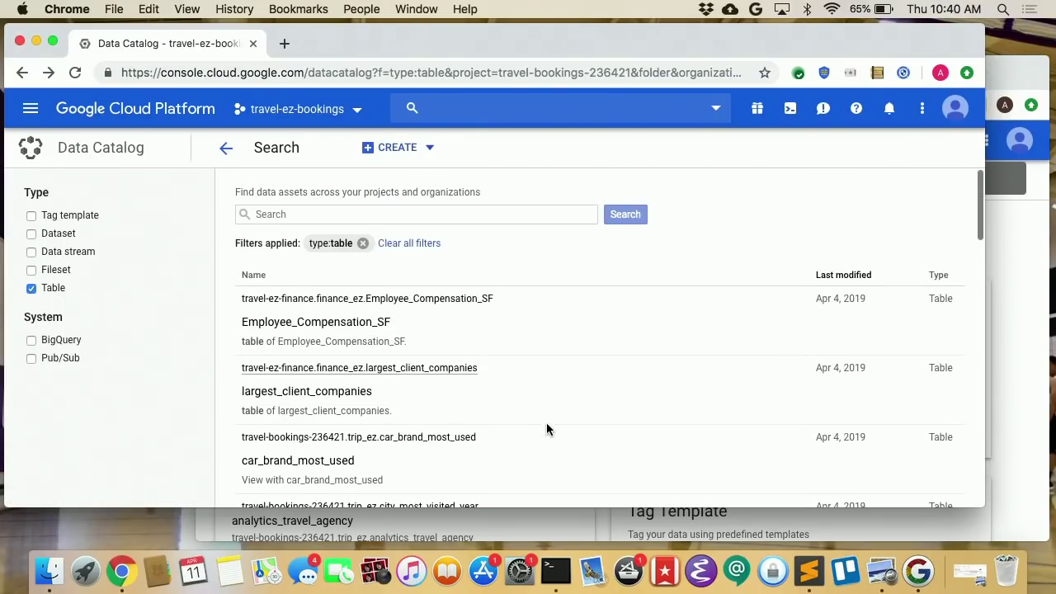
click(318, 302)
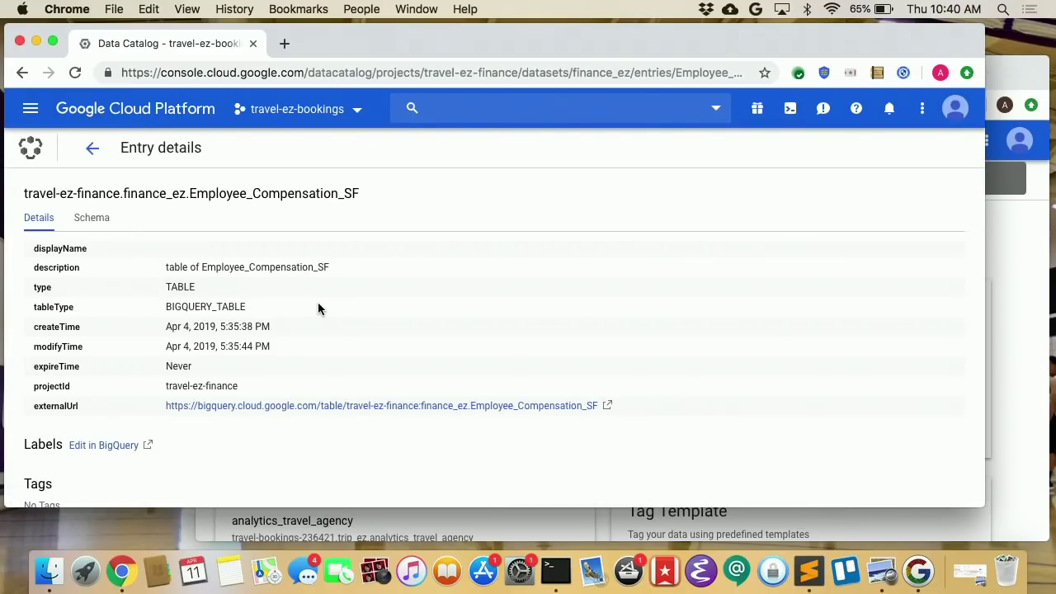
Step: Review the Employee_Compensation_SF entry's details, tags section and schema, ending back on its details
scroll(318, 308, down, 2)
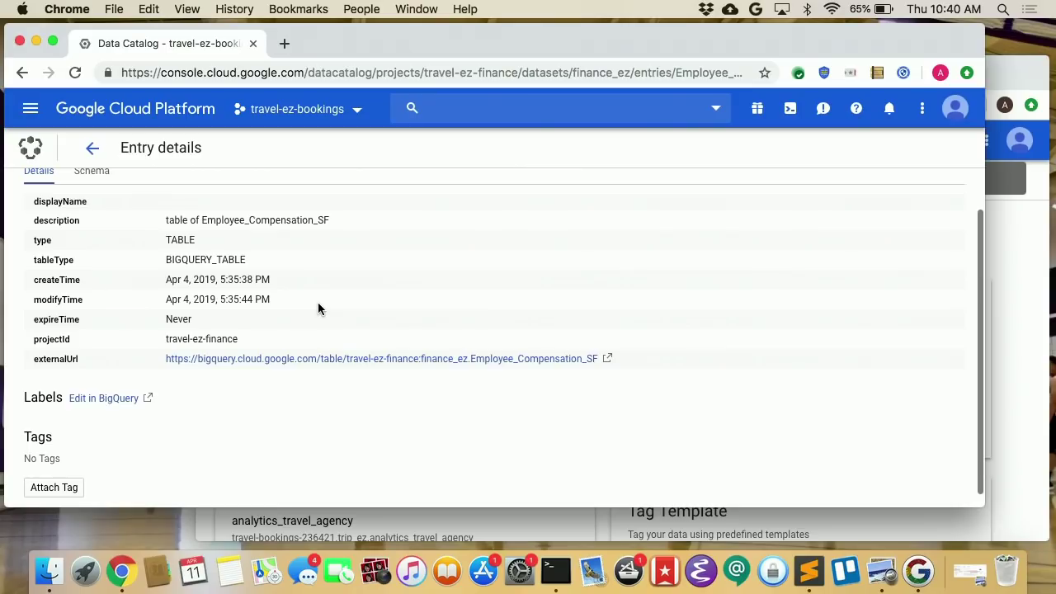
scroll(115, 192, up, 1)
click(91, 208)
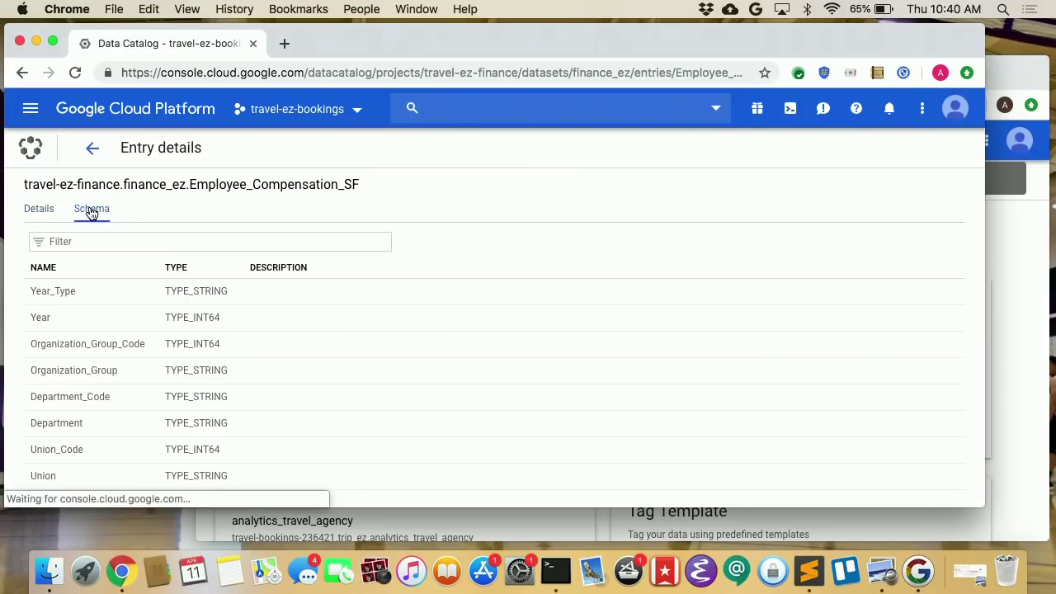
click(39, 212)
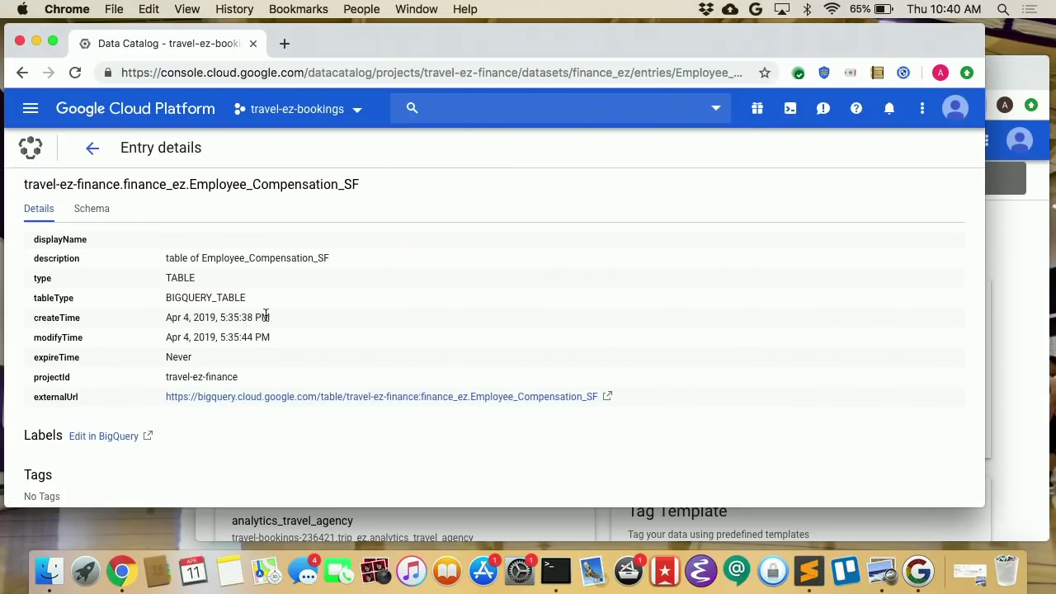
Step: Follow the entry's external URL to BigQuery, preview the Employee_Compensation_SF rows, and return to the catalog entry
scroll(296, 371, down, 2)
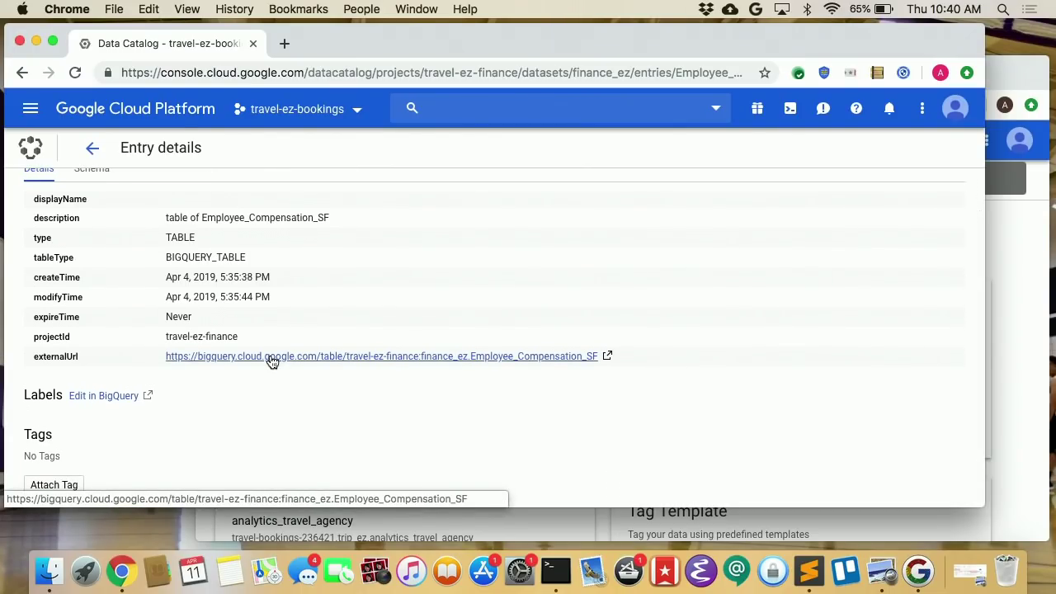
click(272, 358)
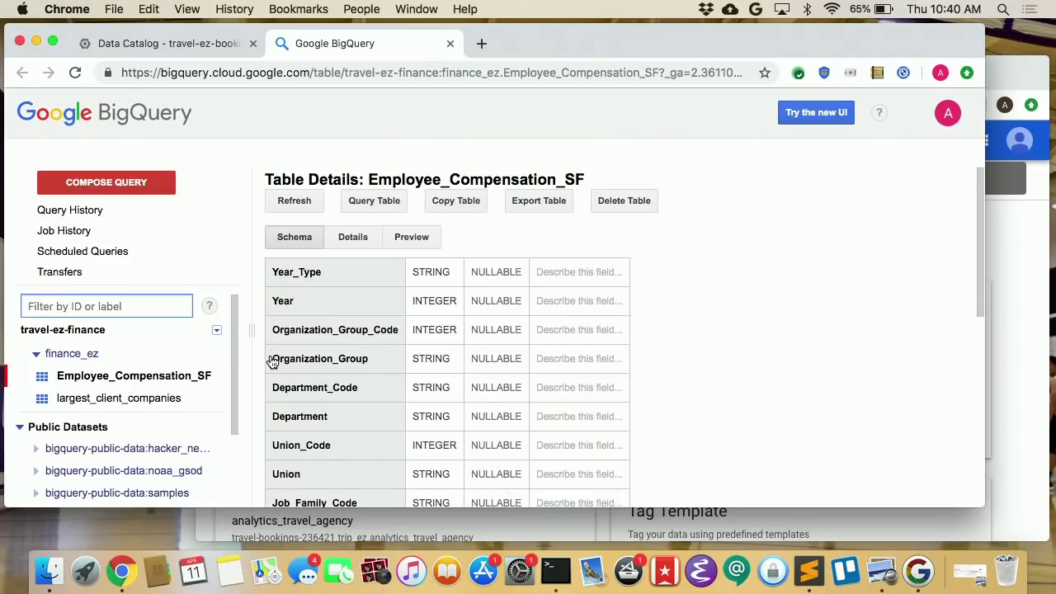
click(408, 237)
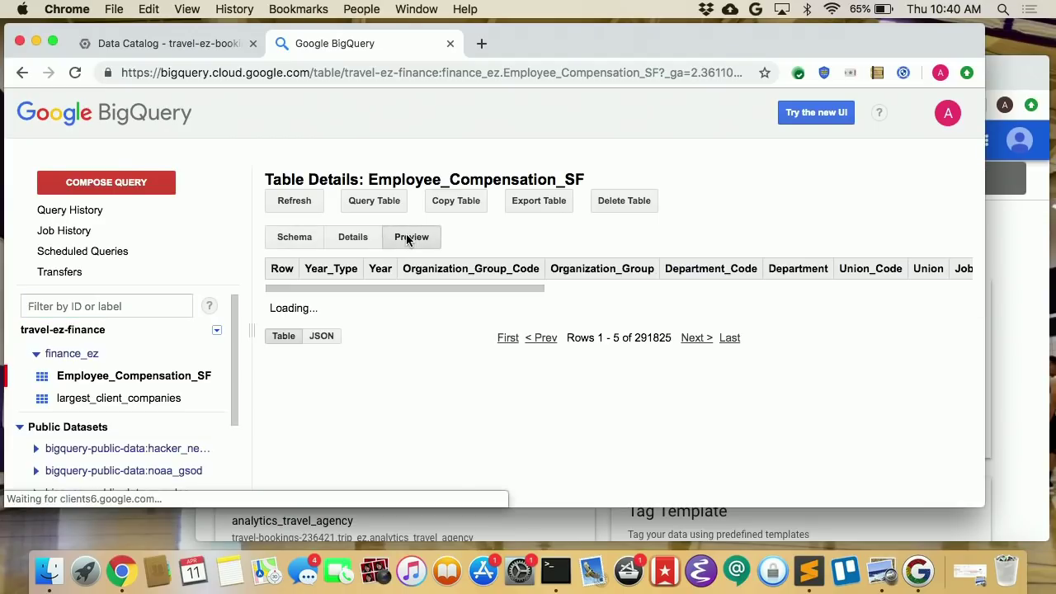
click(450, 44)
scroll(372, 309, down, 1)
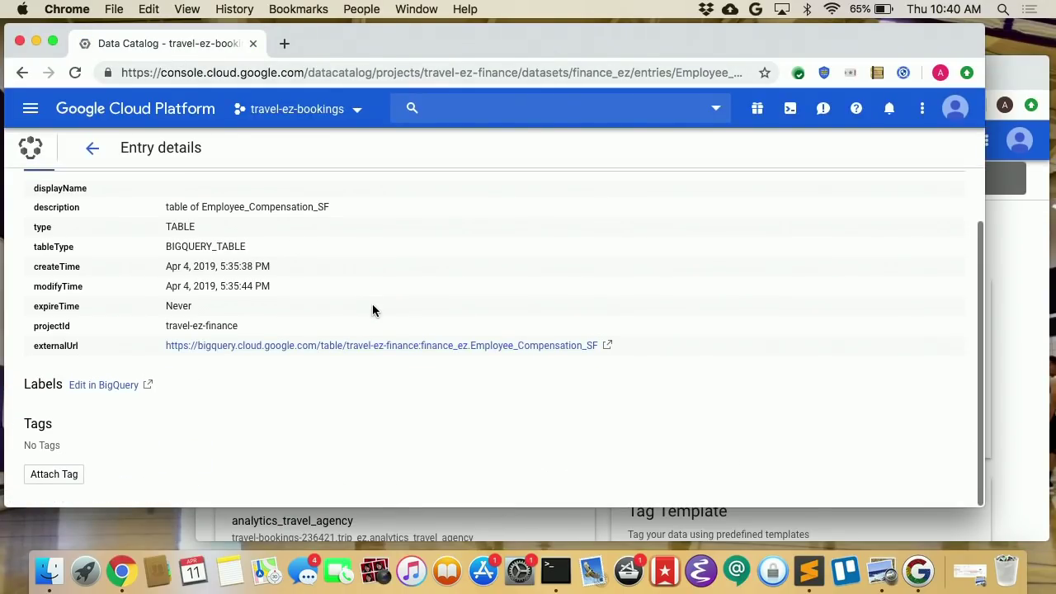
scroll(372, 305, up, 3)
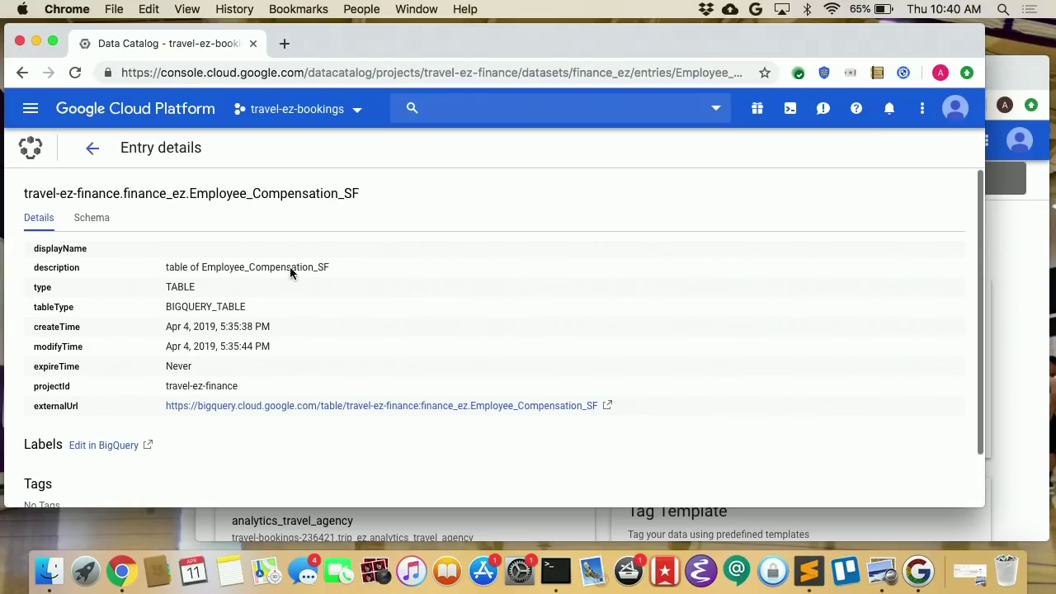
Step: Search the catalog's table results for "bookings" and open the trip_ez.bookings entry
click(91, 155)
click(91, 151)
click(91, 150)
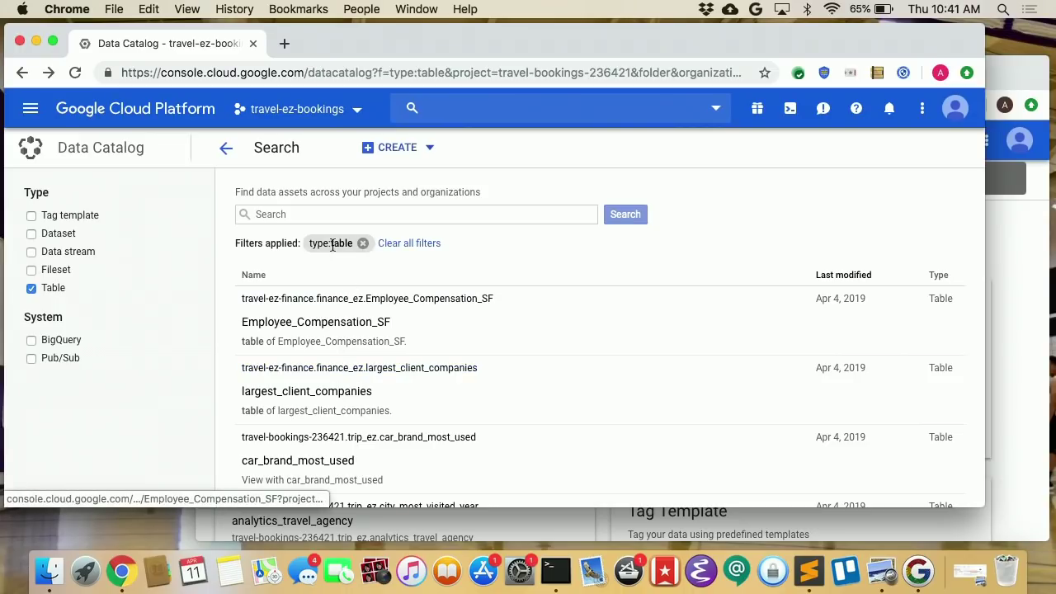
click(300, 213)
text(bookings)
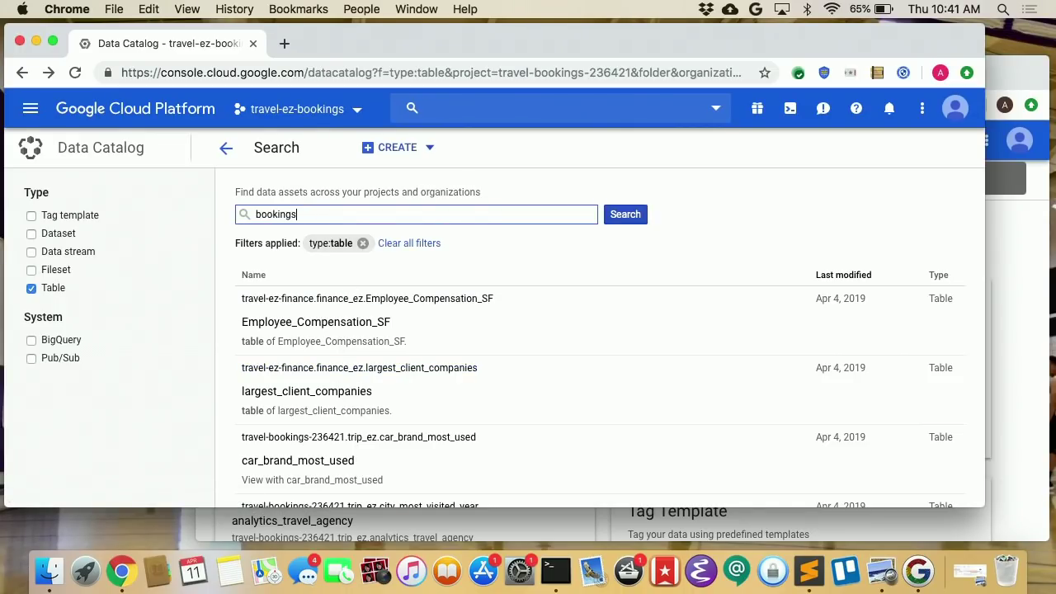
key(Return)
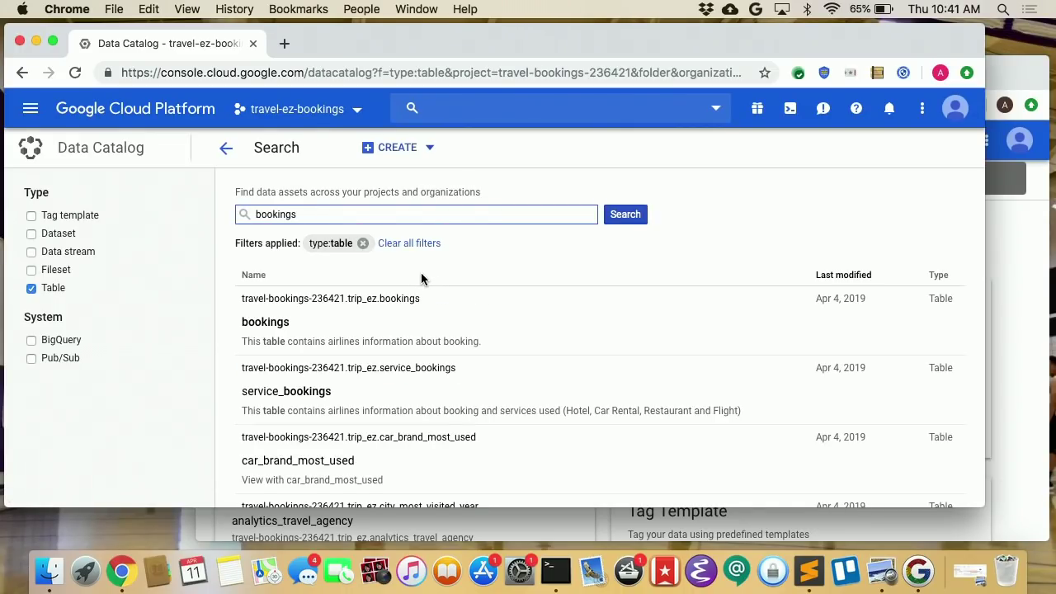
click(342, 299)
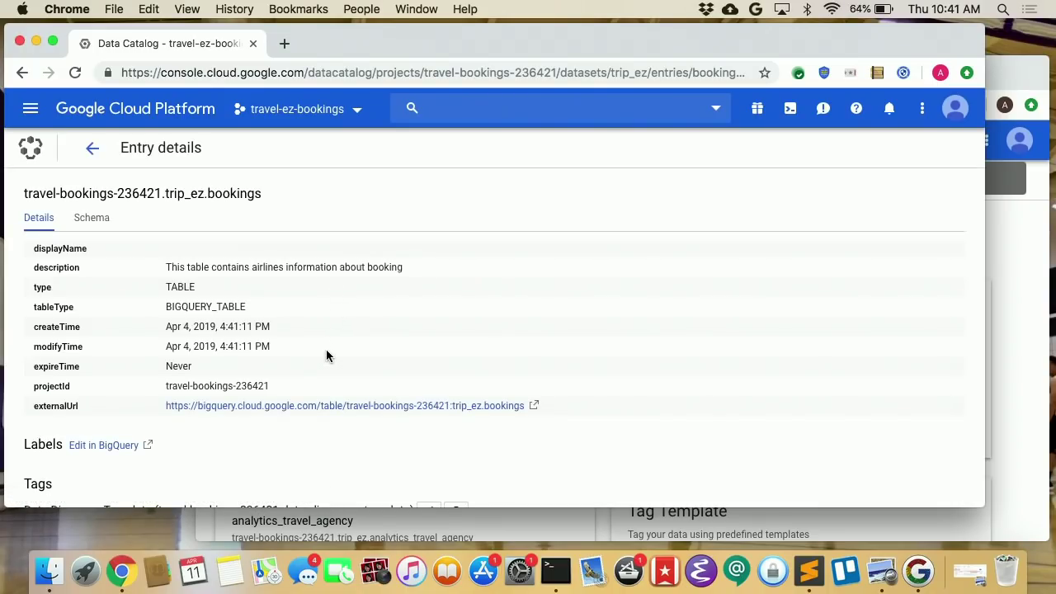
Step: Review the discovery, governance, quality and ETL template tags attached to the bookings table
scroll(326, 349, down, 5)
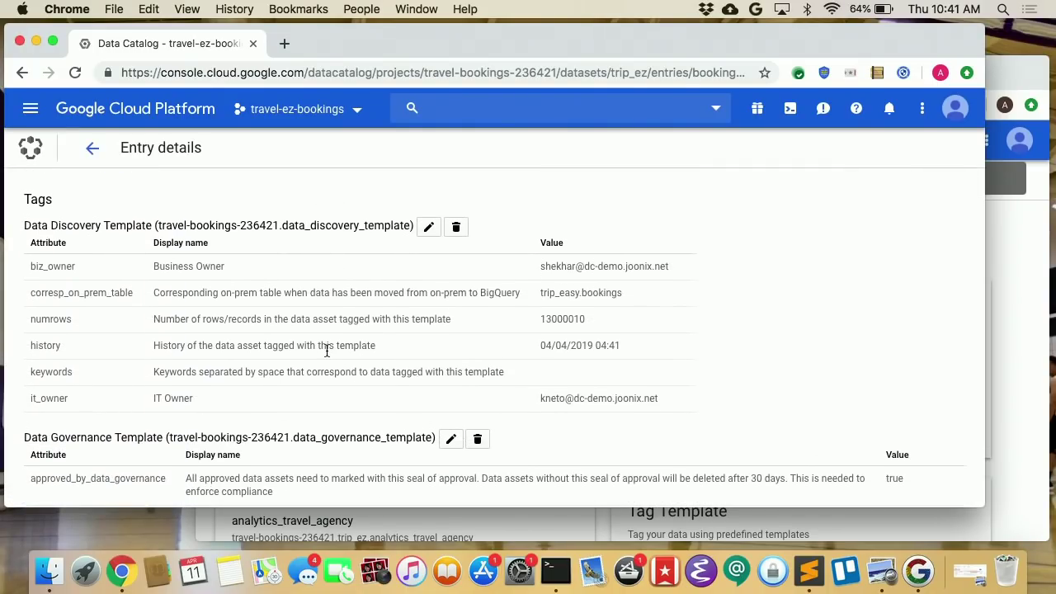
scroll(326, 351, down, 5)
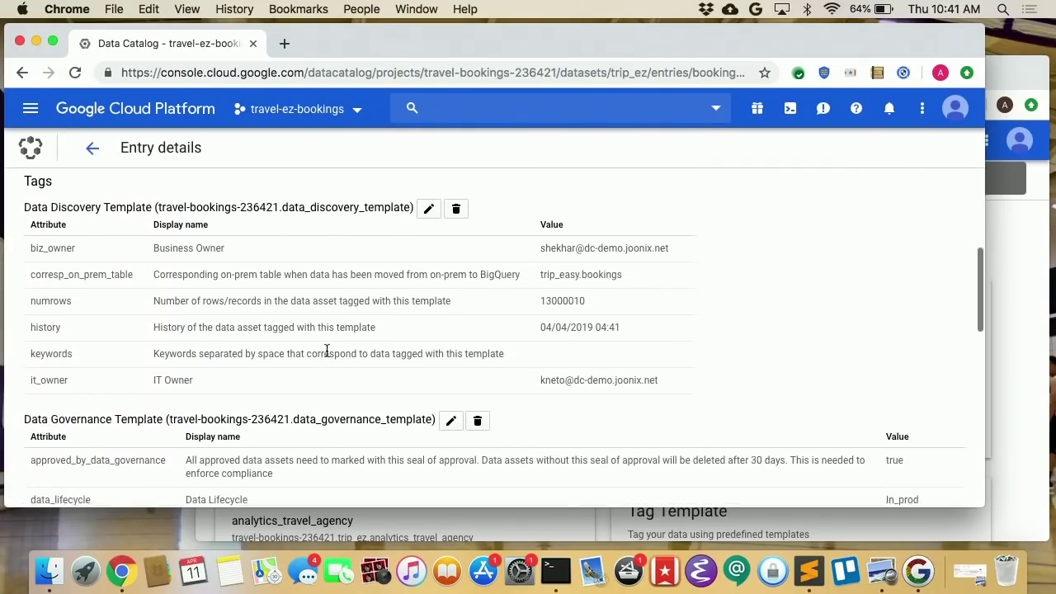
scroll(325, 355, down, 5)
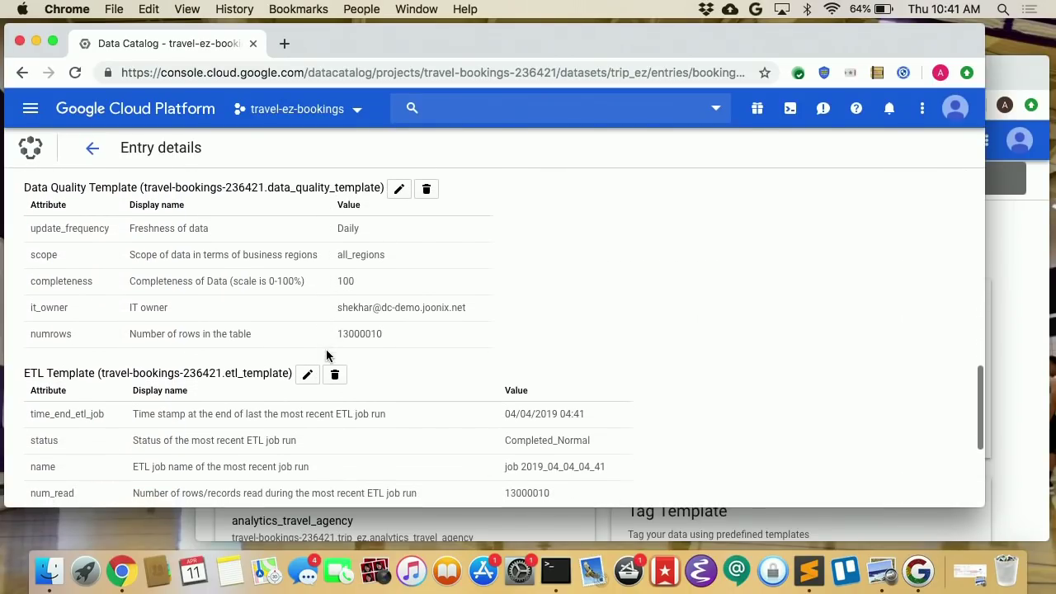
scroll(325, 355, up, 5)
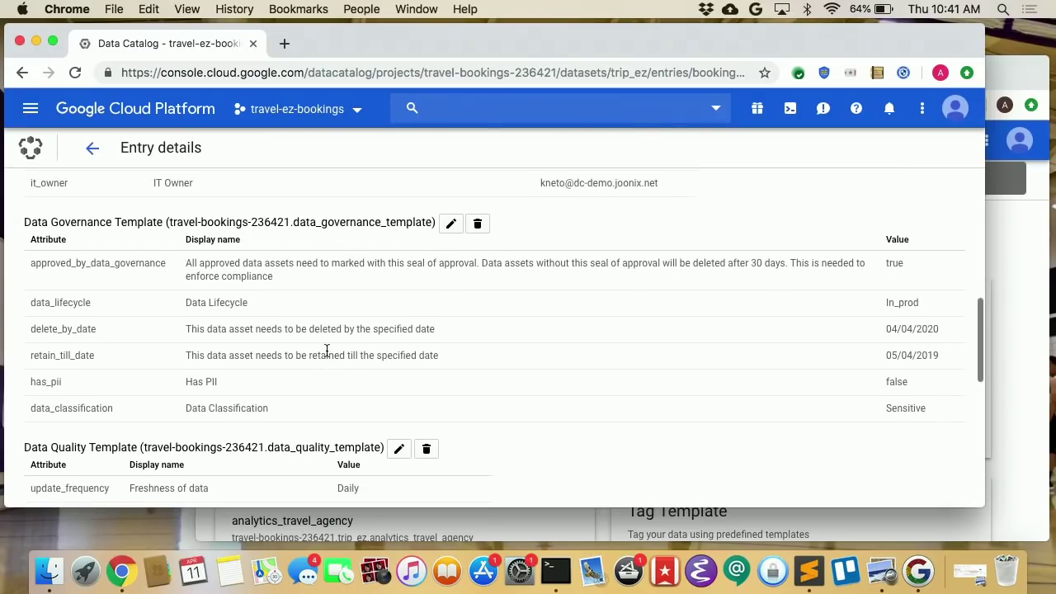
Step: Open the Data Governance Template tag for editing and inspect the available data_classification and data_lifecycle values
click(447, 224)
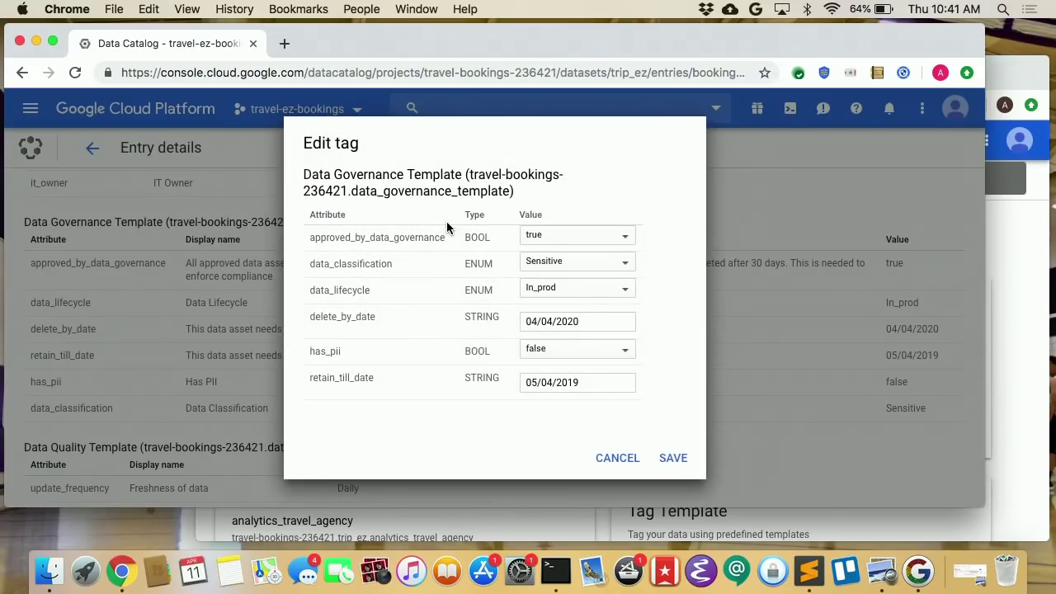
click(612, 266)
click(656, 241)
click(616, 264)
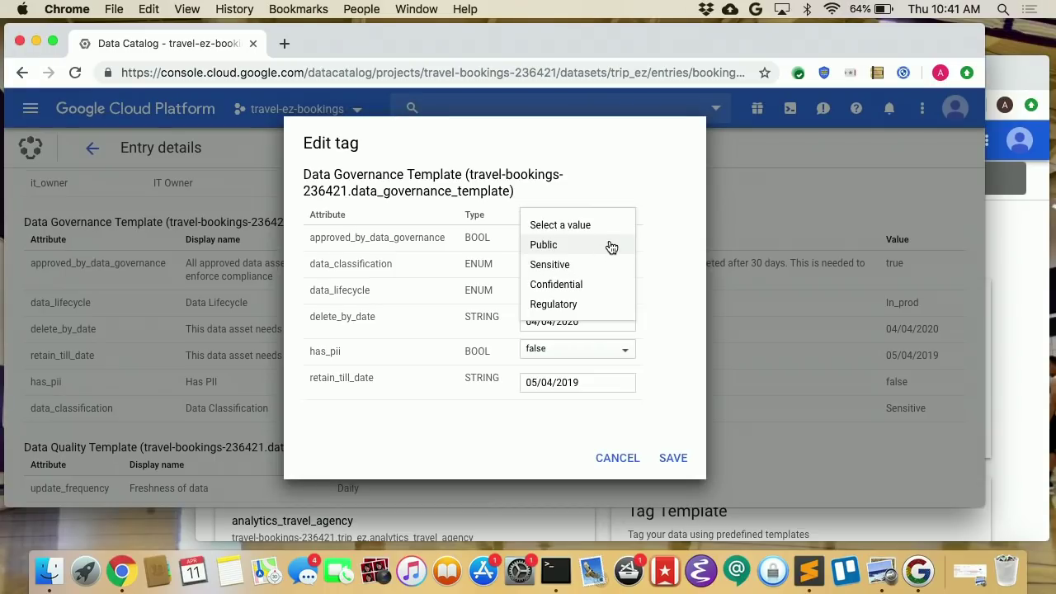
click(659, 301)
click(605, 293)
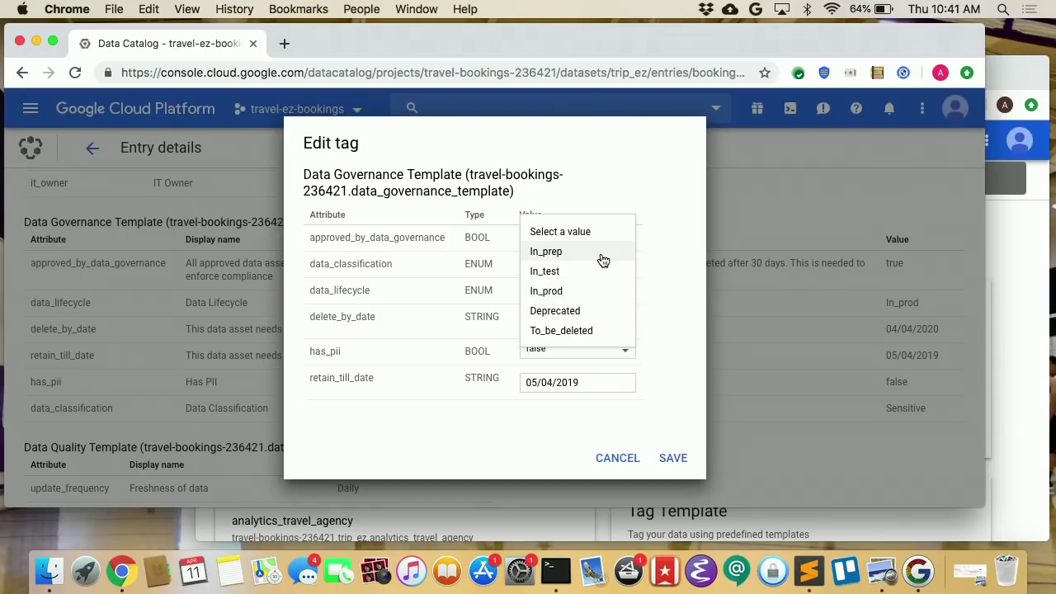
click(673, 311)
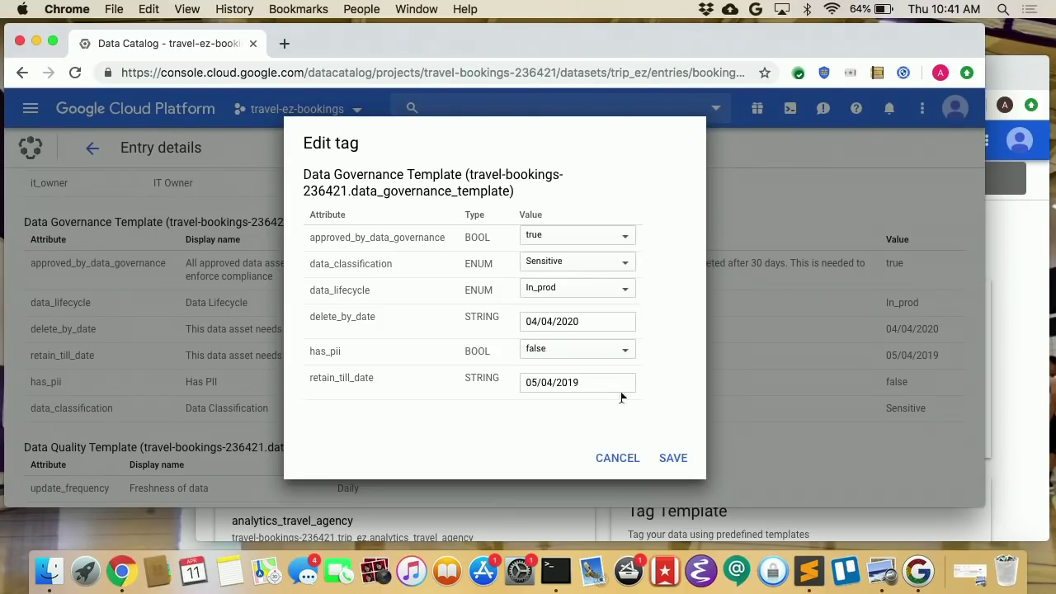
Step: Cancel the tag edit, look over the remaining bookings tags and return to the catalog search results
click(618, 460)
scroll(672, 451, down, 10)
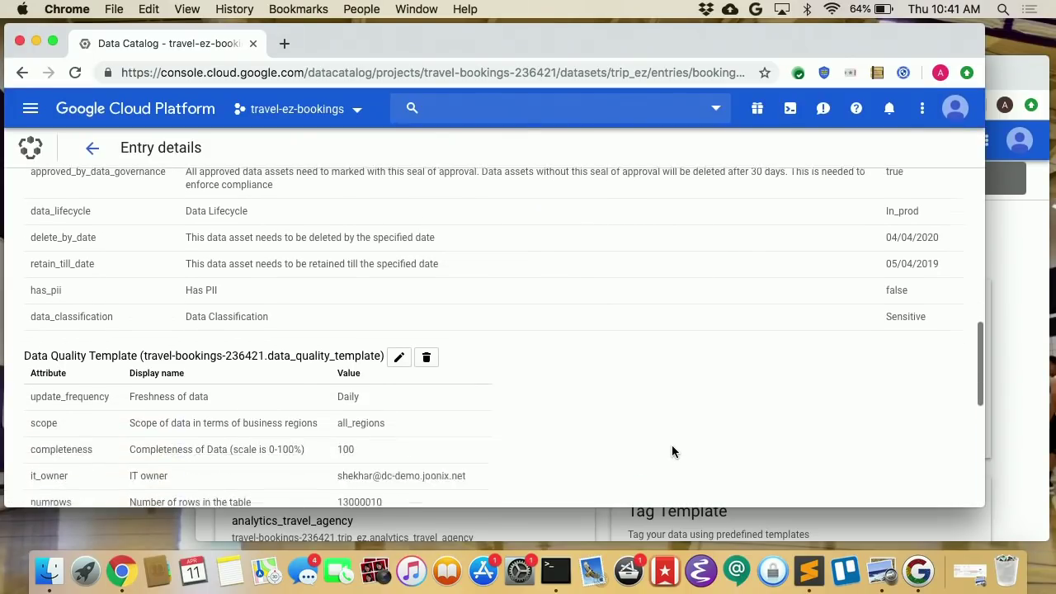
scroll(671, 451, up, 2)
scroll(671, 451, up, 10)
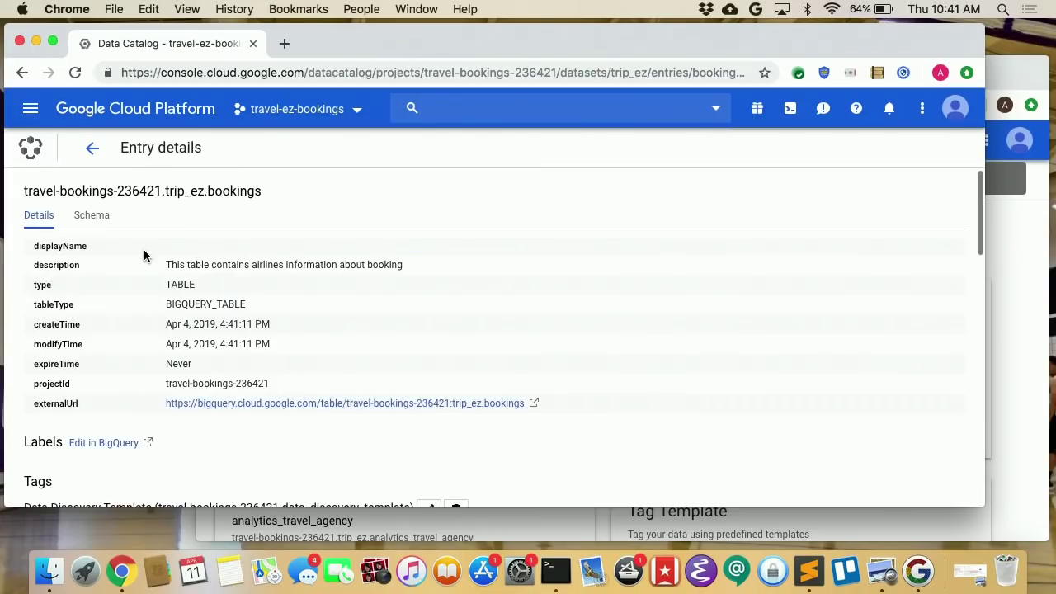
click(92, 150)
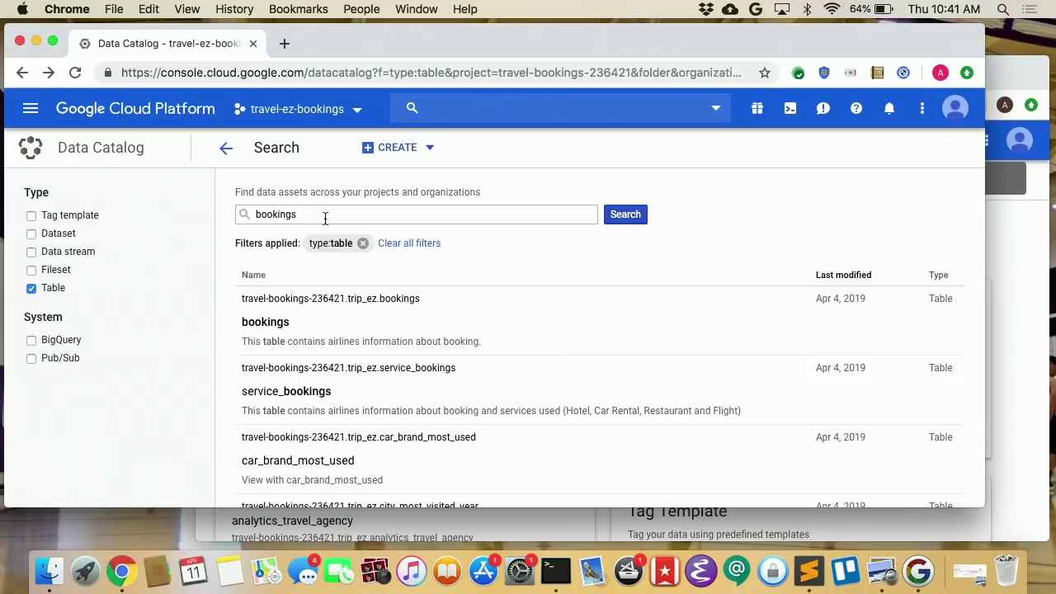
Step: Check which account is signed in to each of the two browser windows, and return to the admin account's window
click(956, 111)
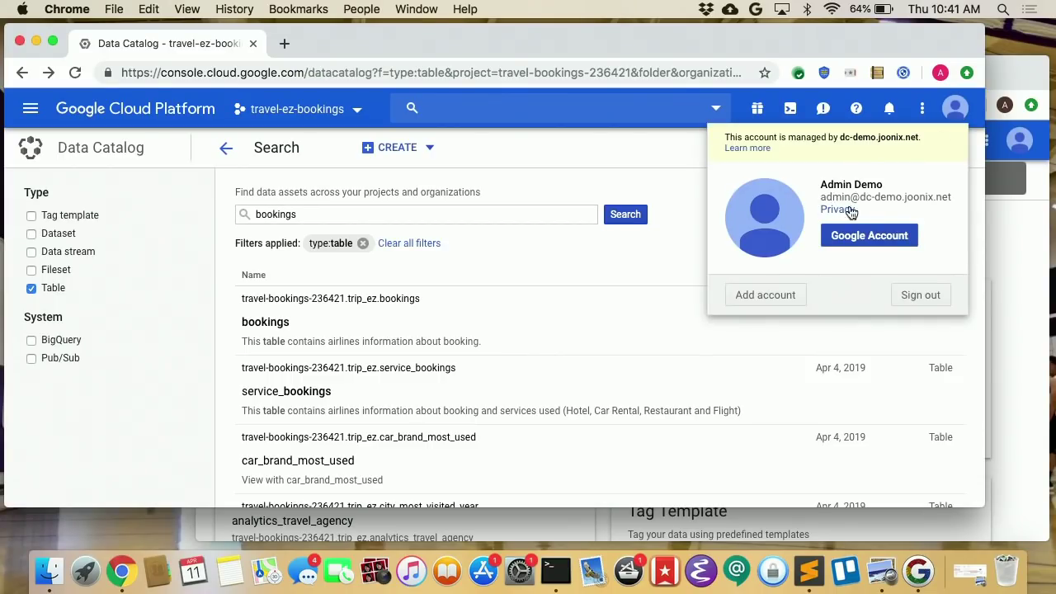
click(1001, 247)
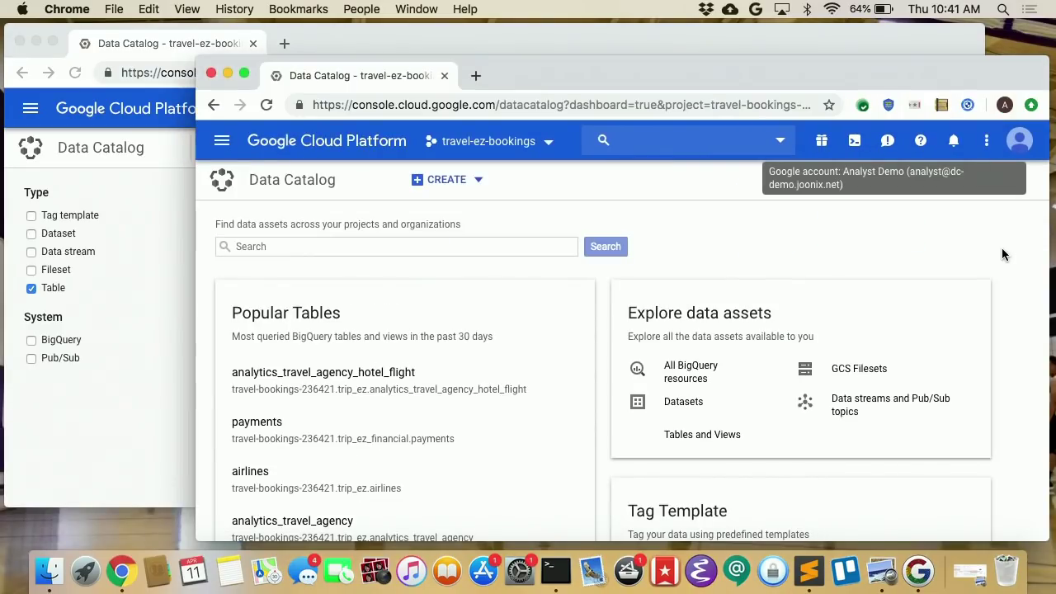
click(1020, 145)
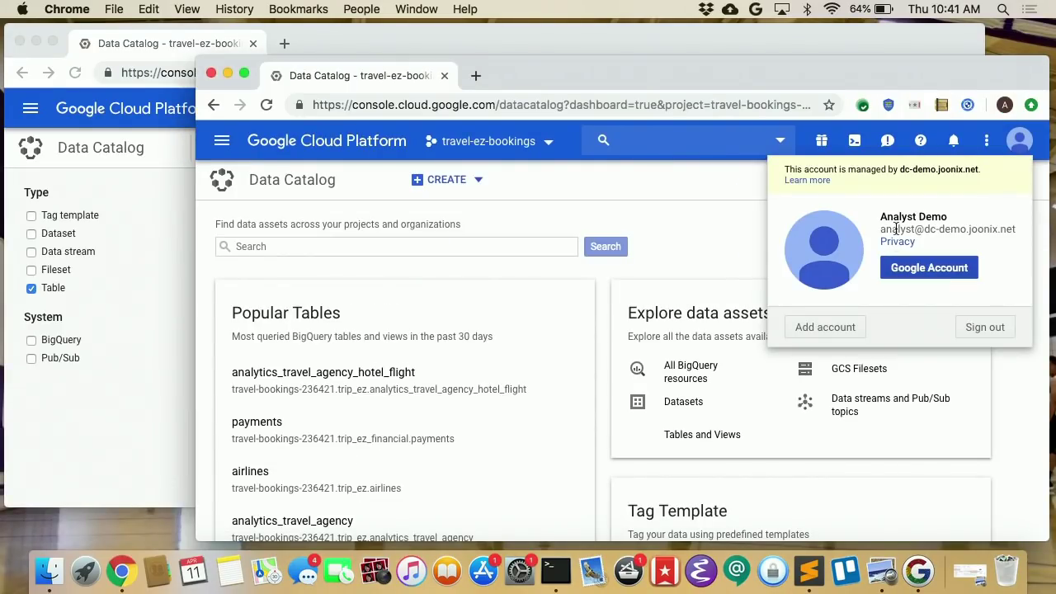
click(734, 240)
click(172, 232)
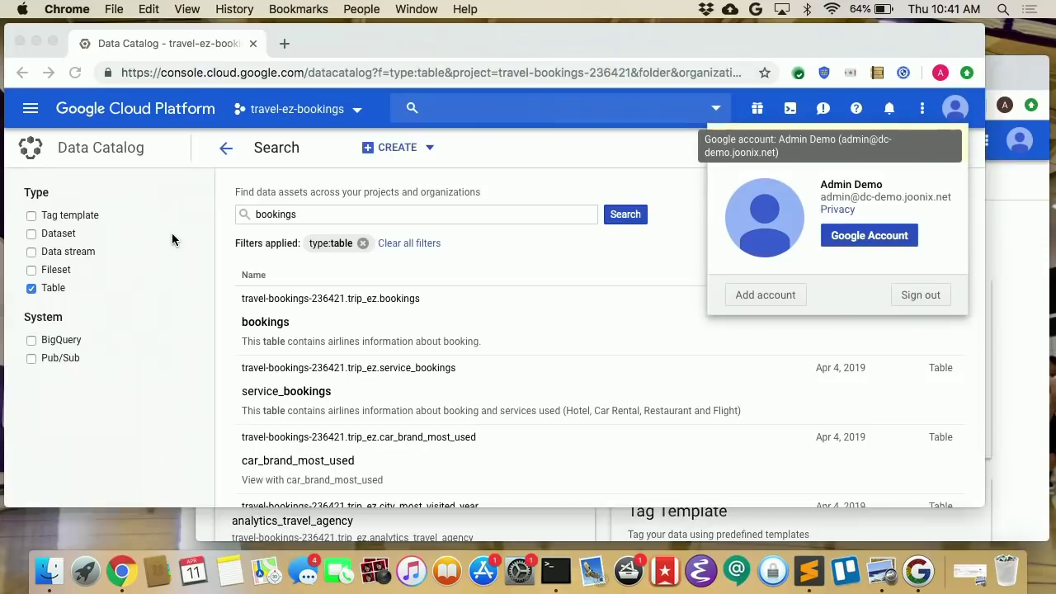
Step: Rerun the "bookings" search in the admin account's catalog window
click(305, 215)
click(306, 215)
key(Return)
Step: Search for "bookings" in the analyst account's catalog window and filter the results to tables
click(1011, 220)
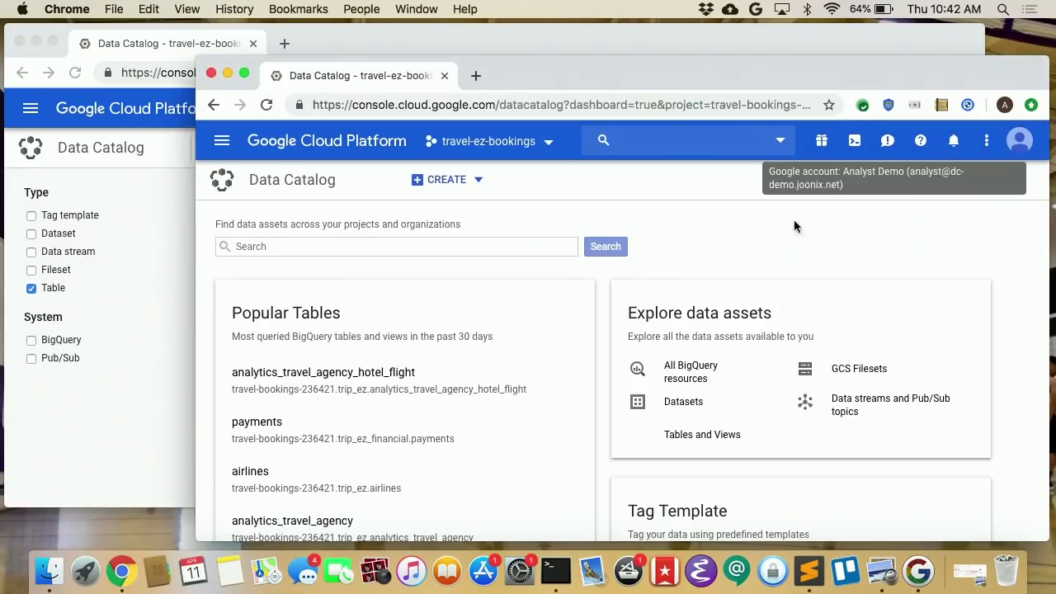
click(314, 246)
text(boo)
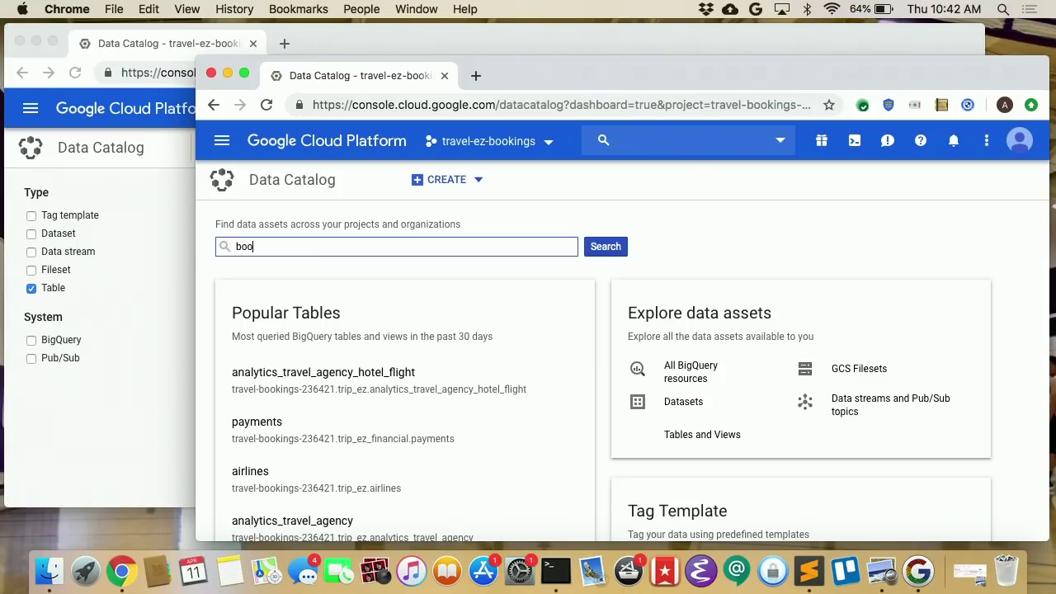
text(kings)
key(Return)
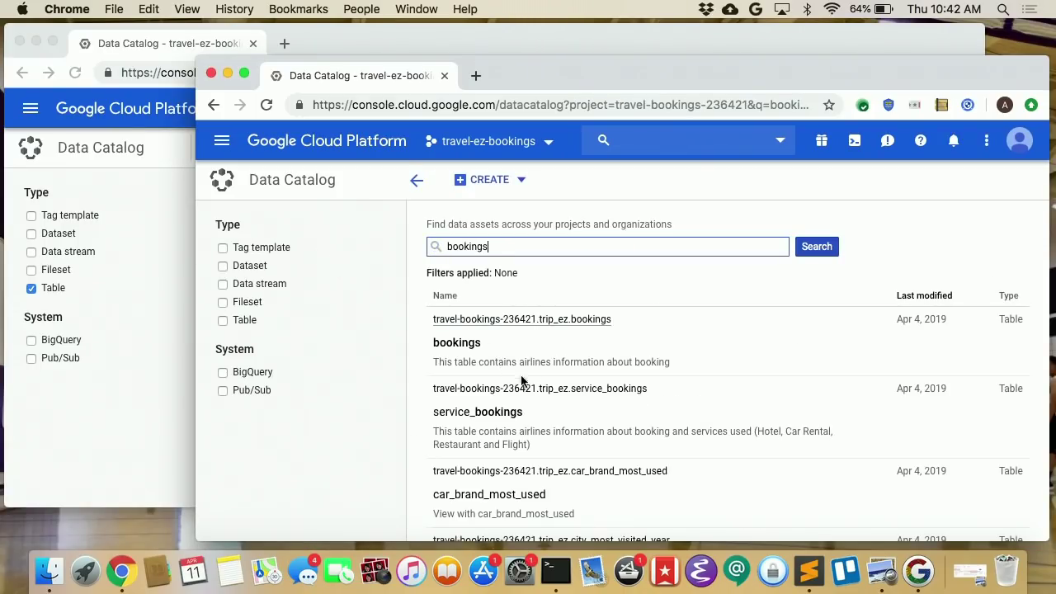
click(223, 320)
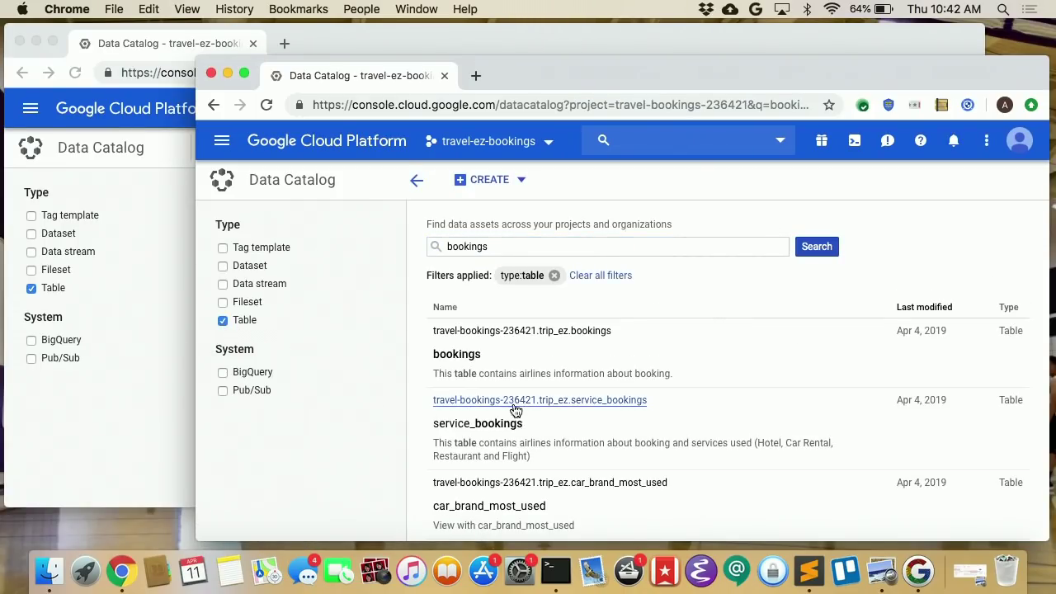
Step: Switch to the admin account's window and search the catalog tables for "finance"
click(155, 360)
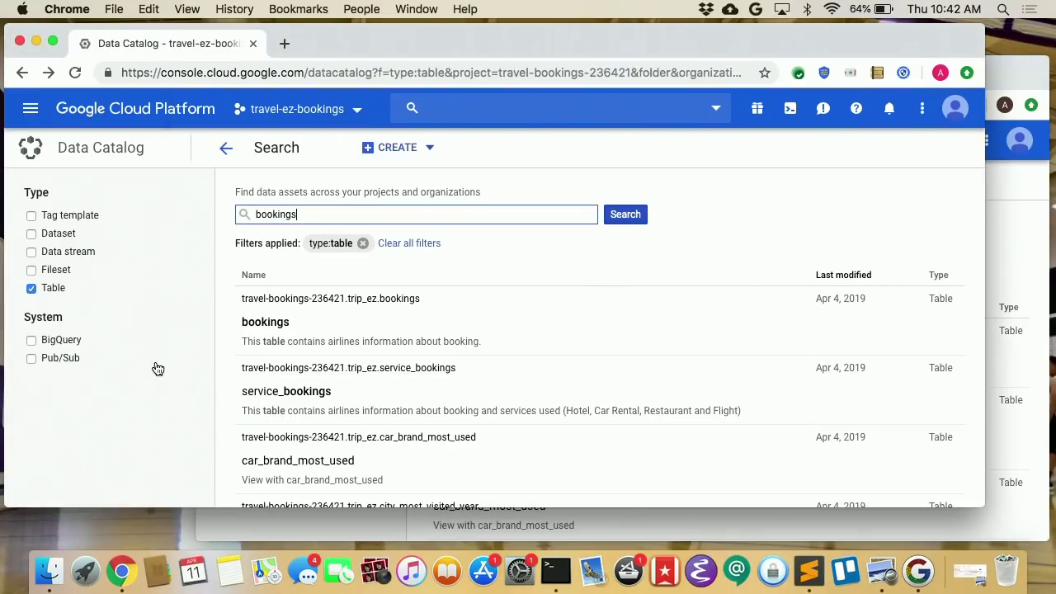
double_click(432, 213)
text(finance)
key(Return)
Step: Run the same "finance" table search in the analyst account's catalog window
key(super+grave)
click(603, 246)
double_click(602, 246)
text(finan)
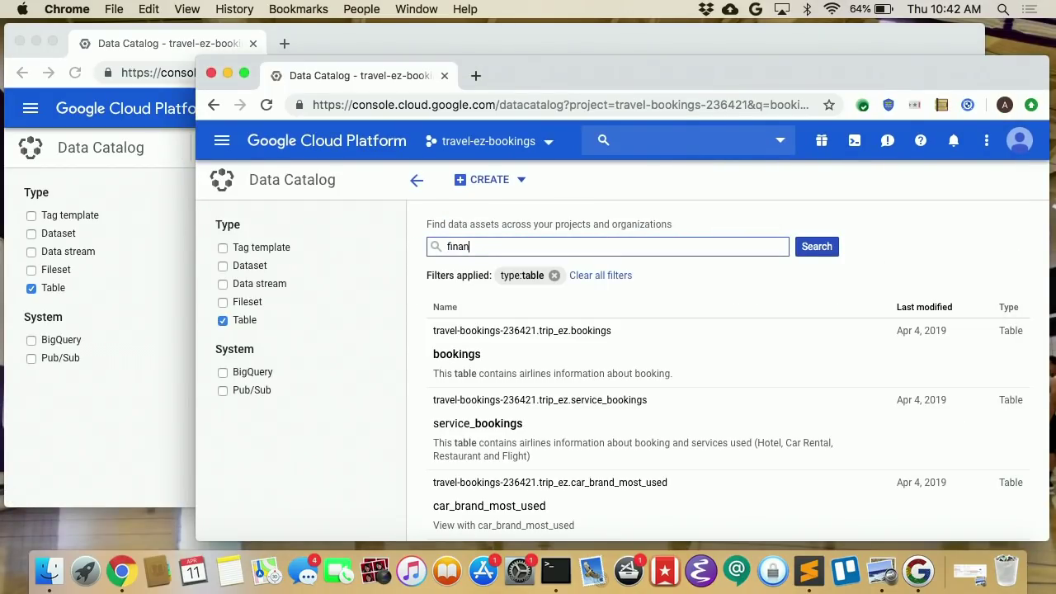
text(ce)
key(Return)
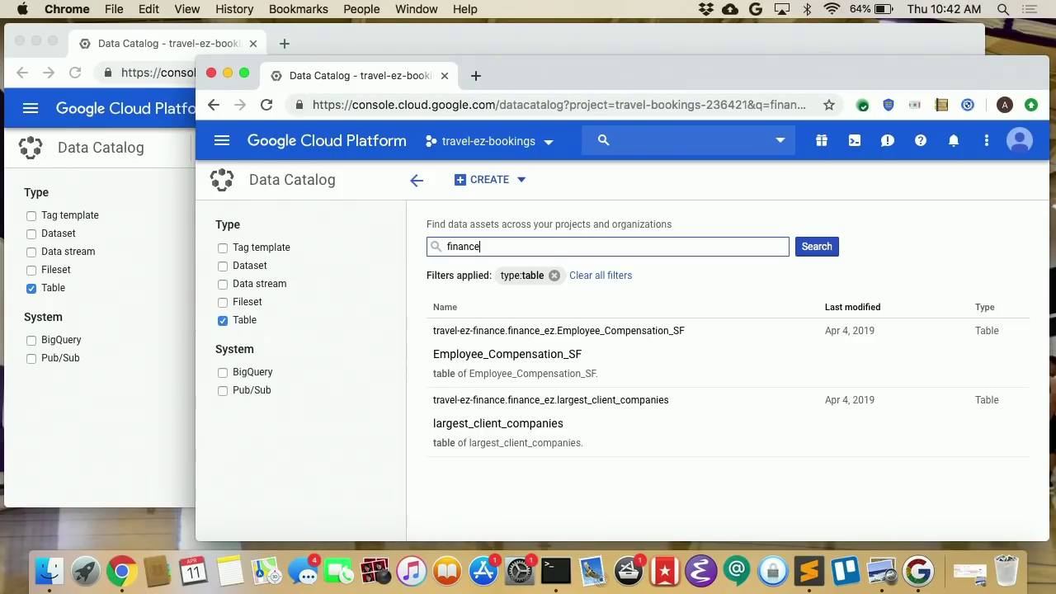
Step: As the admin account, open the Employee_Compensation_SF entry, follow its external URL to BigQuery and preview the table's rows
click(143, 388)
click(321, 299)
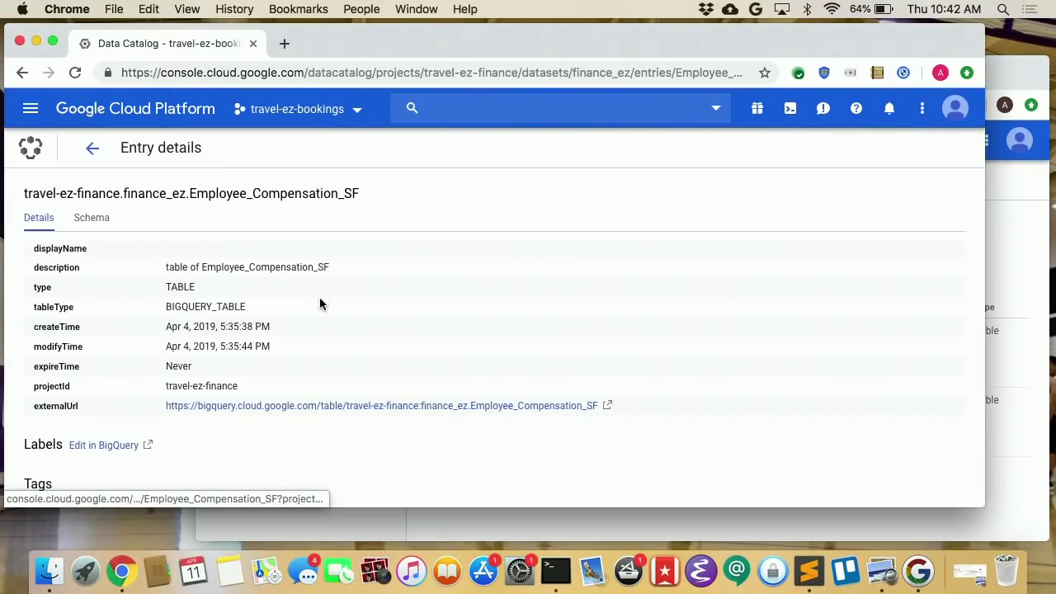
click(299, 409)
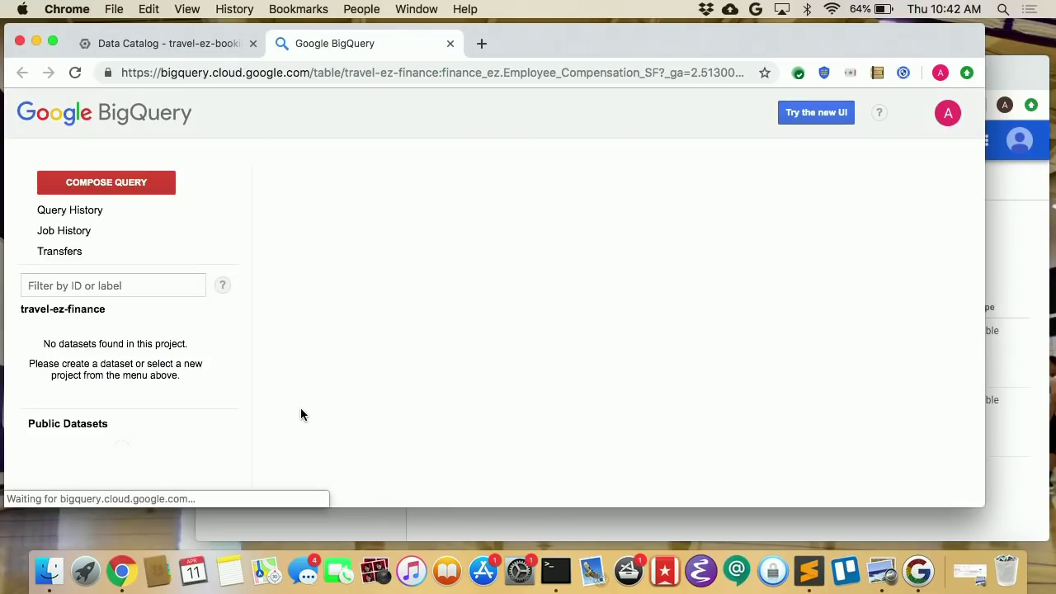
click(417, 238)
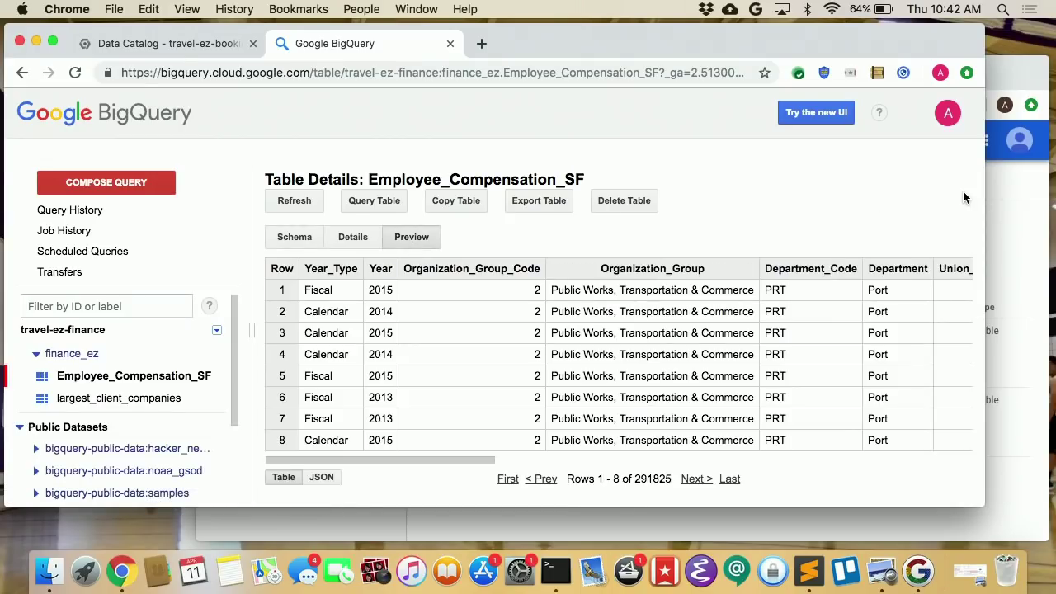
Step: As the analyst account, open the Employee_Compensation_SF entry, follow its external URL to BigQuery and try to preview the rows
click(1023, 210)
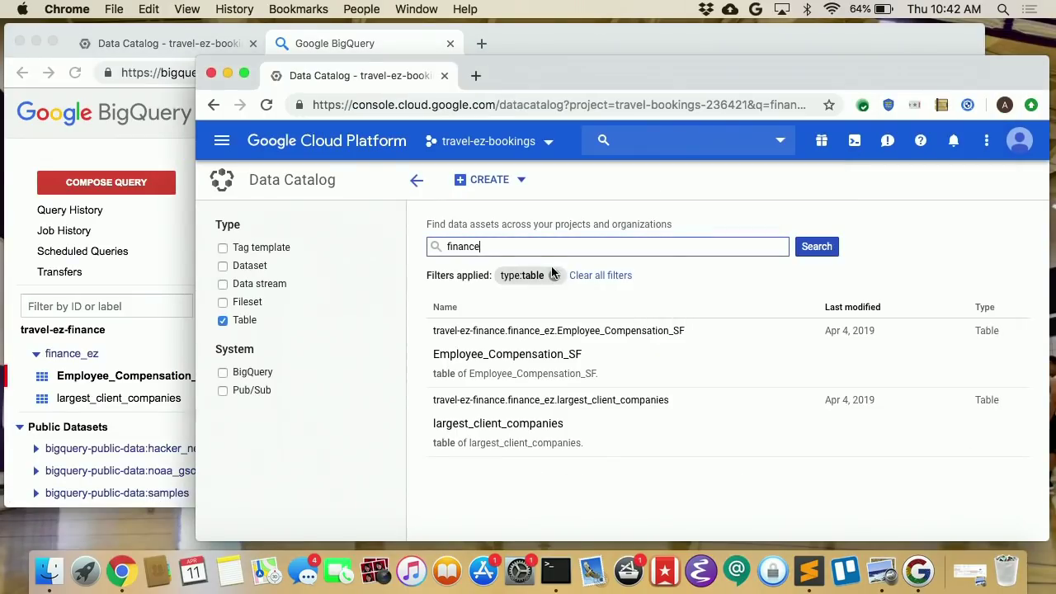
click(543, 333)
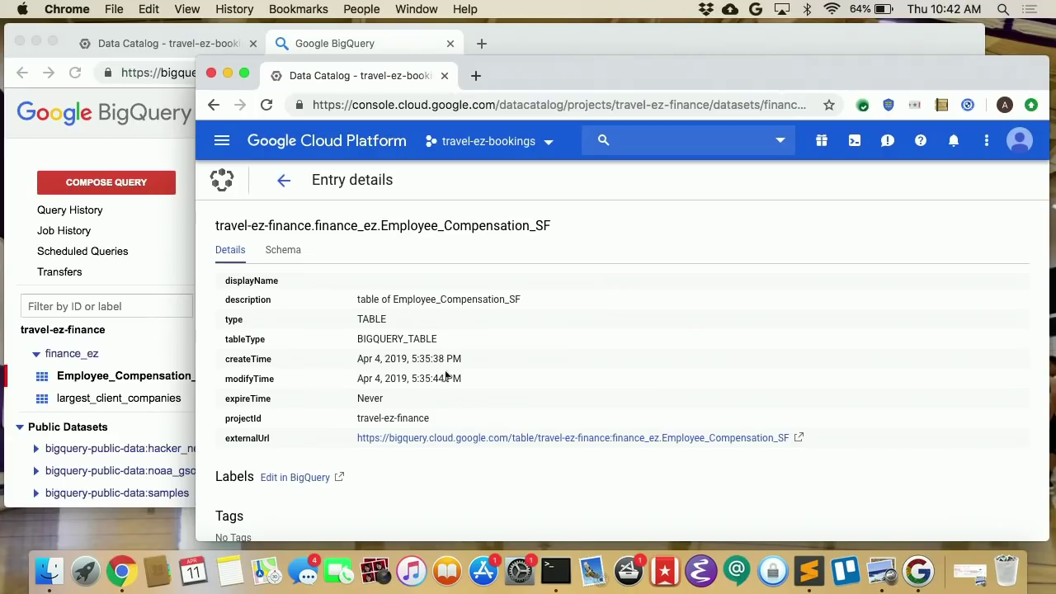
scroll(523, 454, down, 2)
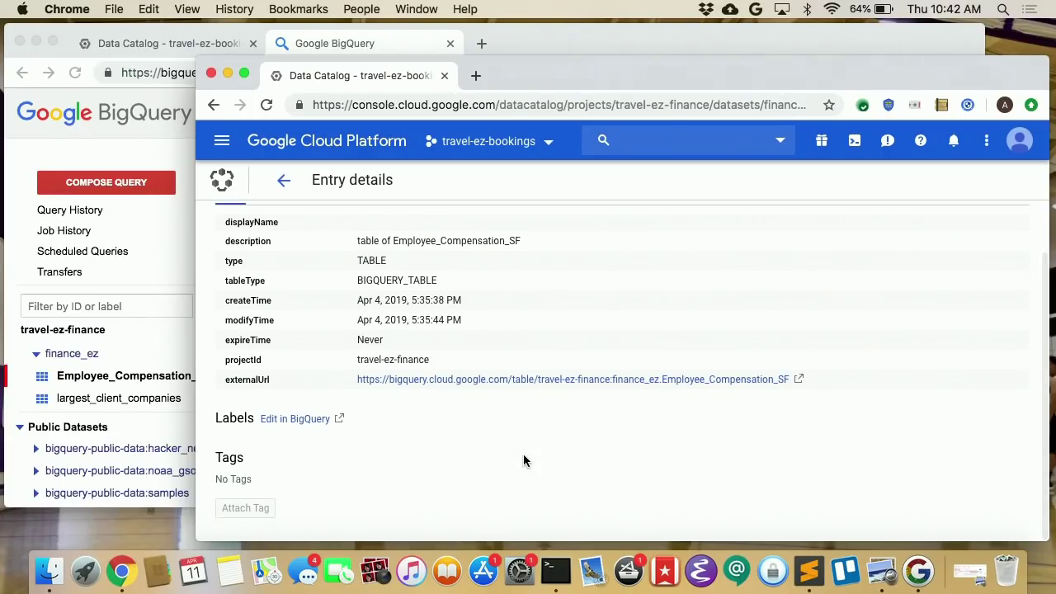
click(466, 380)
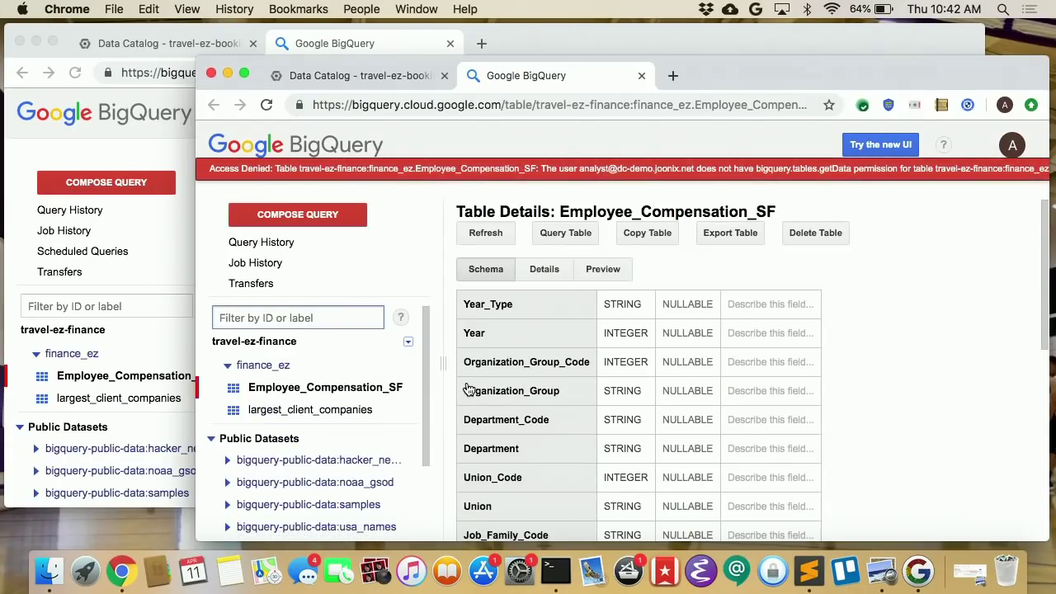
click(600, 271)
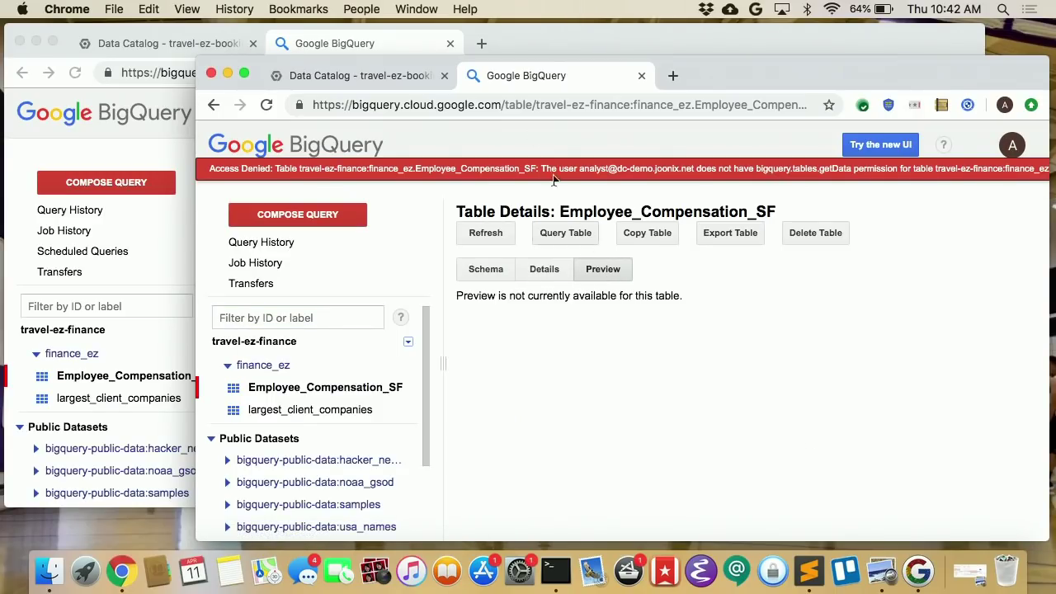
Step: Return both the analyst and admin windows from the Employee_Compensation_SF table to the "finance" catalog search results
click(389, 74)
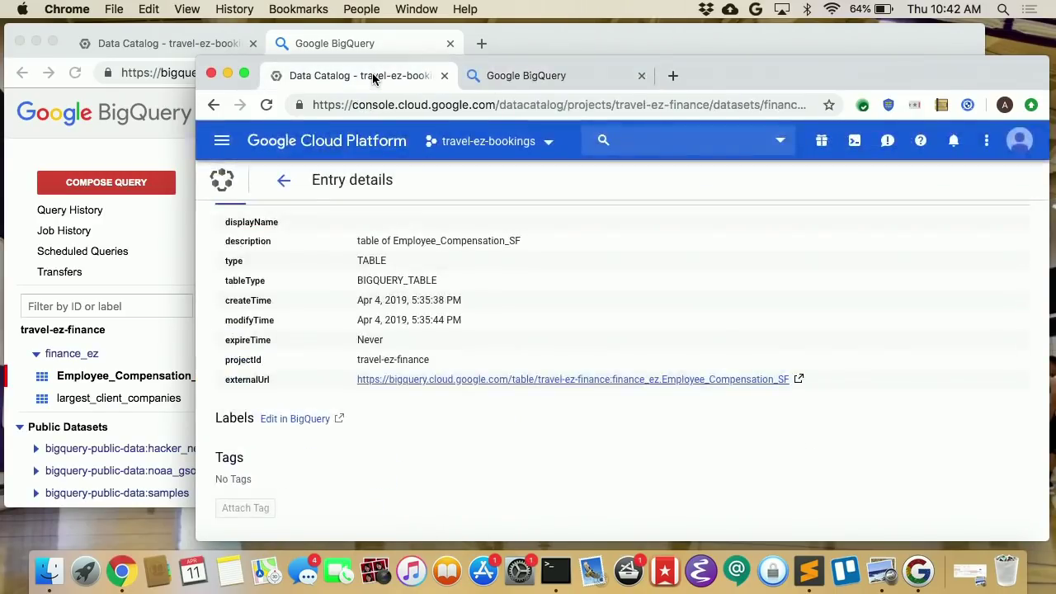
click(283, 180)
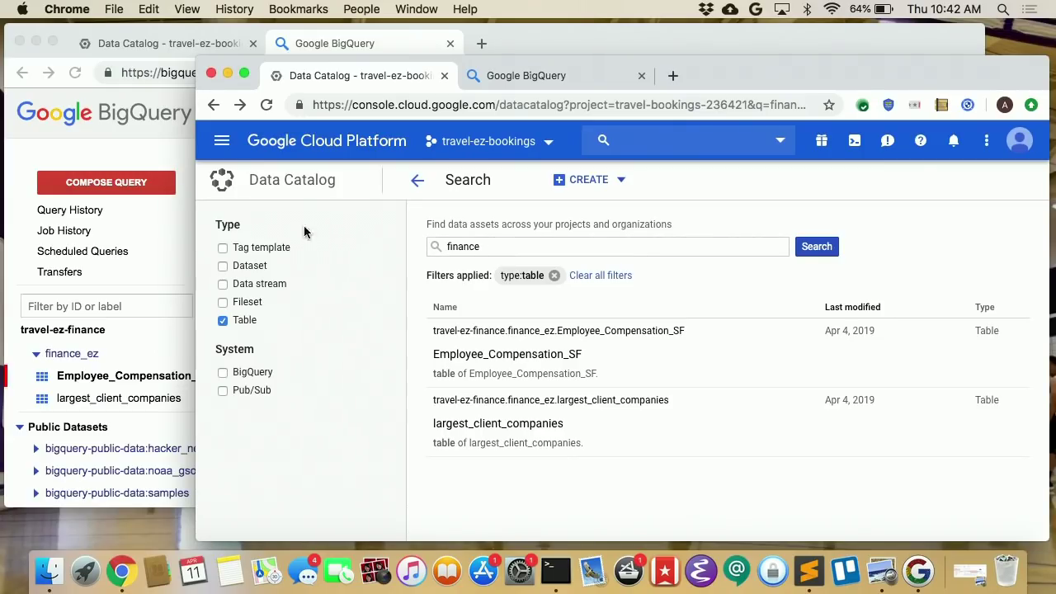
click(182, 239)
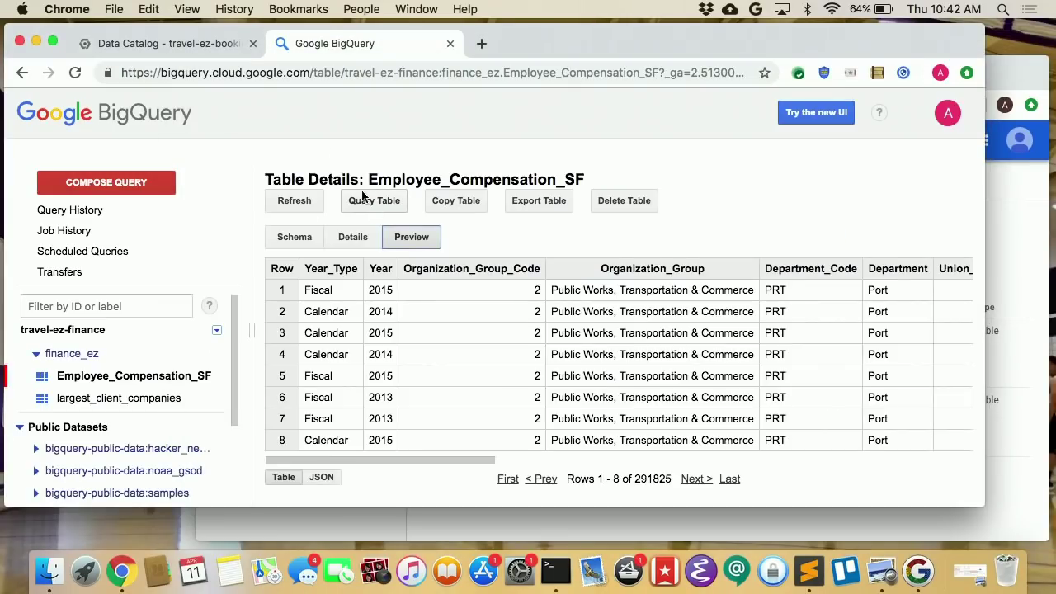
click(188, 37)
click(96, 153)
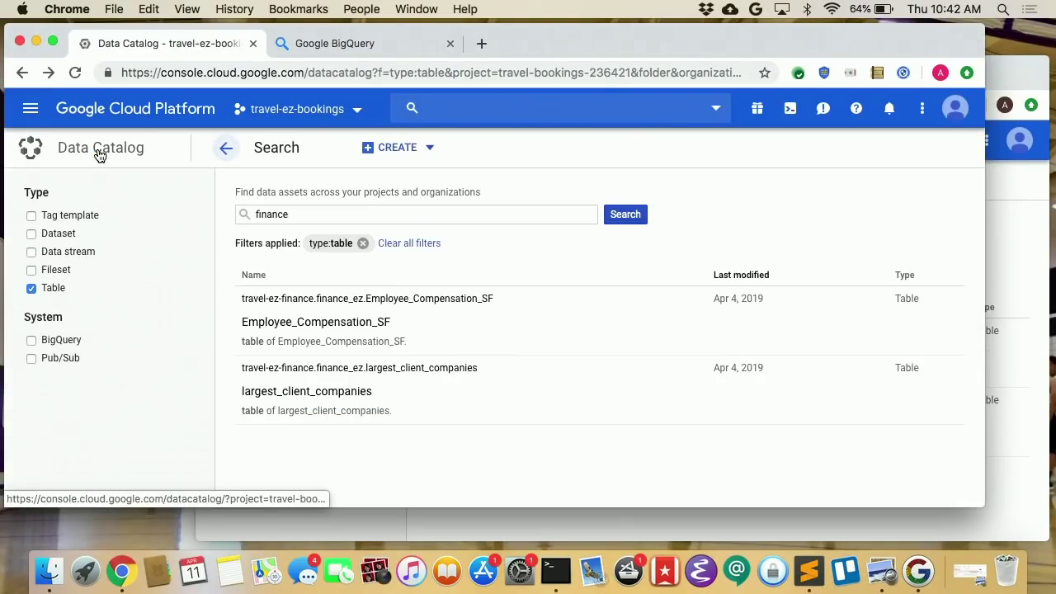
Step: Search the catalog tables for "hr" in the admin account's window
drag(302, 215, 213, 212)
text(hr)
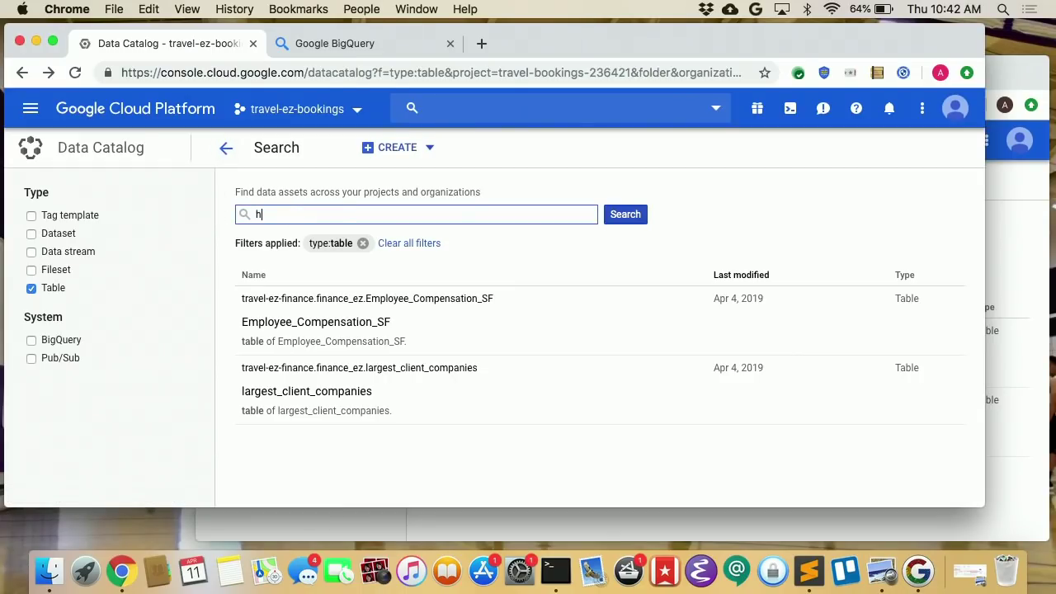
key(Return)
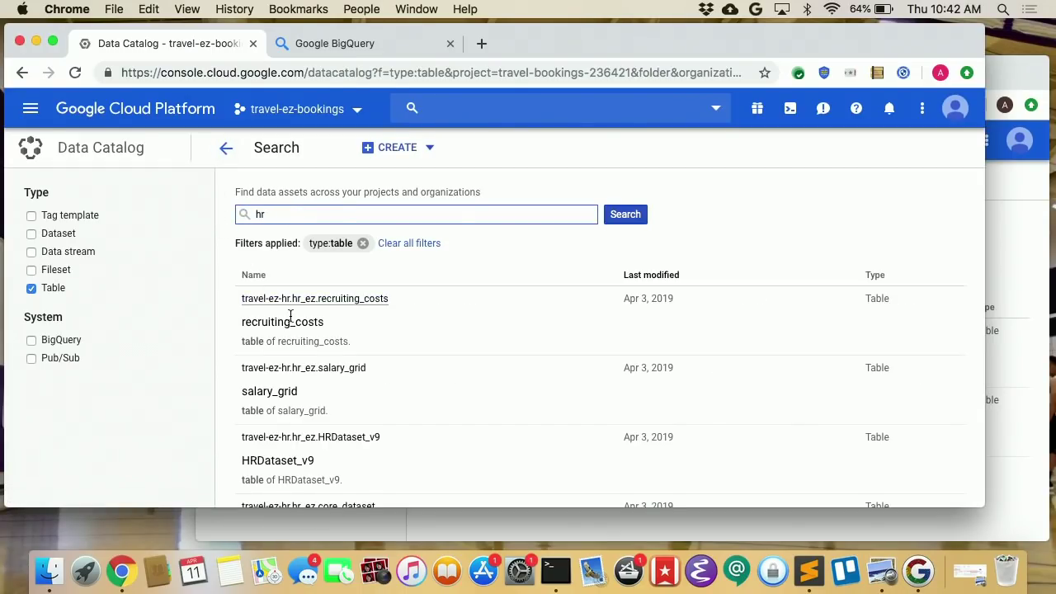
Step: Switch to the analyst account's window and replace its table search query with "hr"
click(1029, 216)
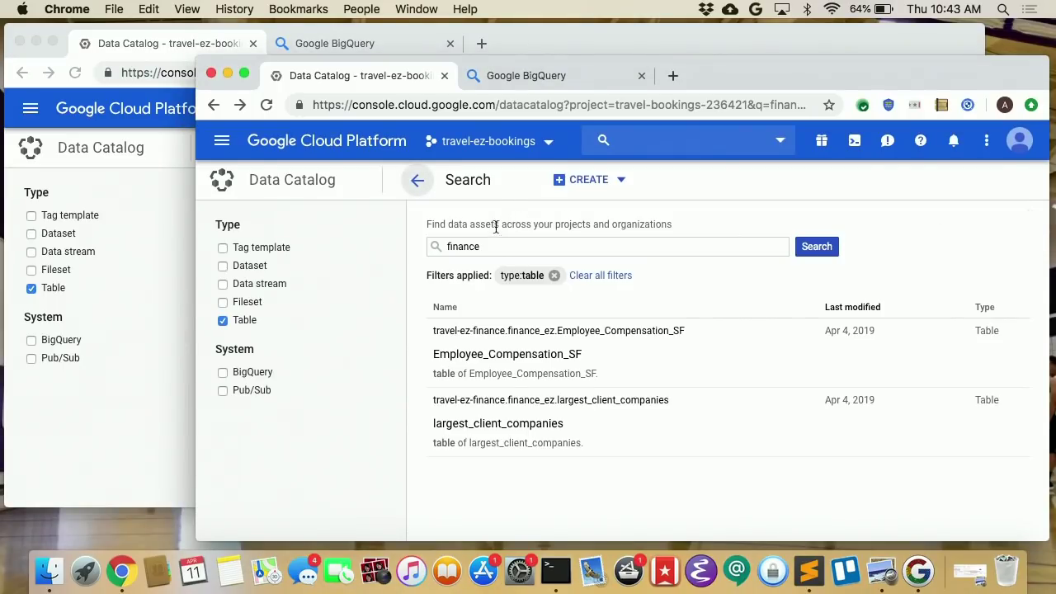
drag(503, 245, 415, 238)
text(hr)
key(Return)
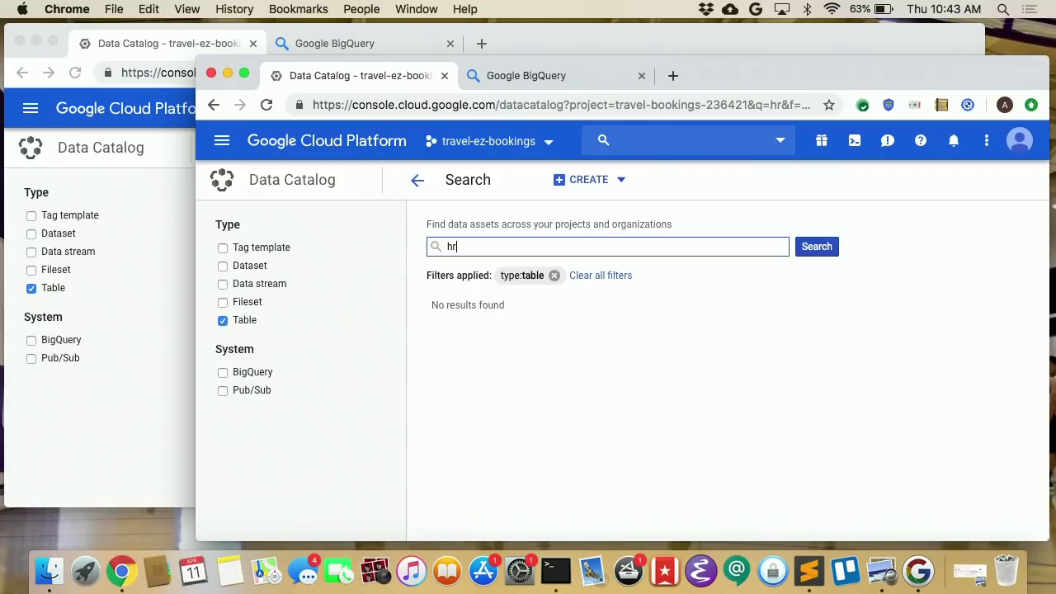
Step: Return to the admin account's catalog window and go to its "hr" search query
click(156, 255)
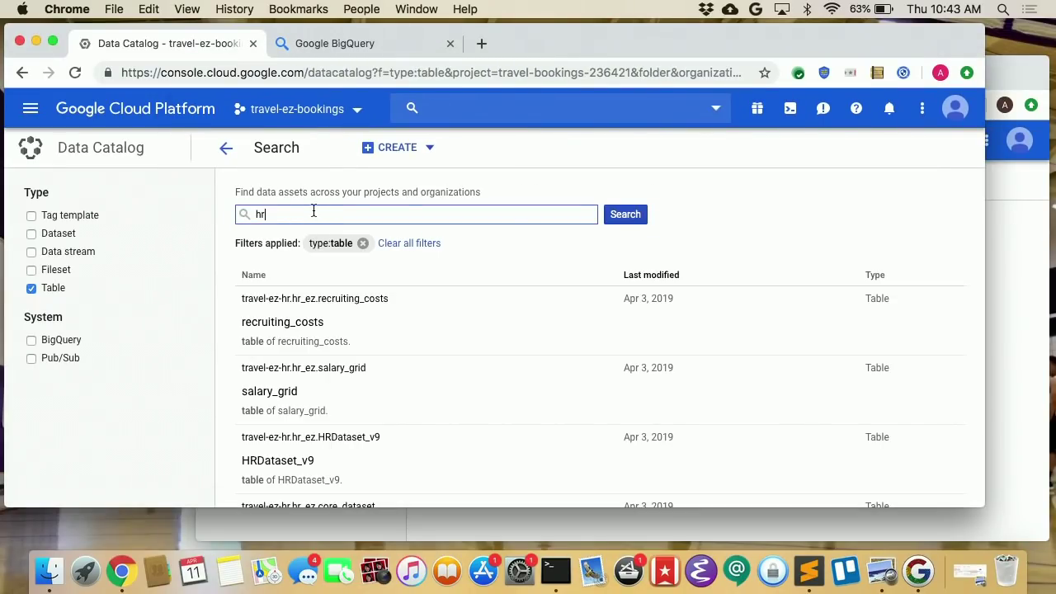
click(232, 215)
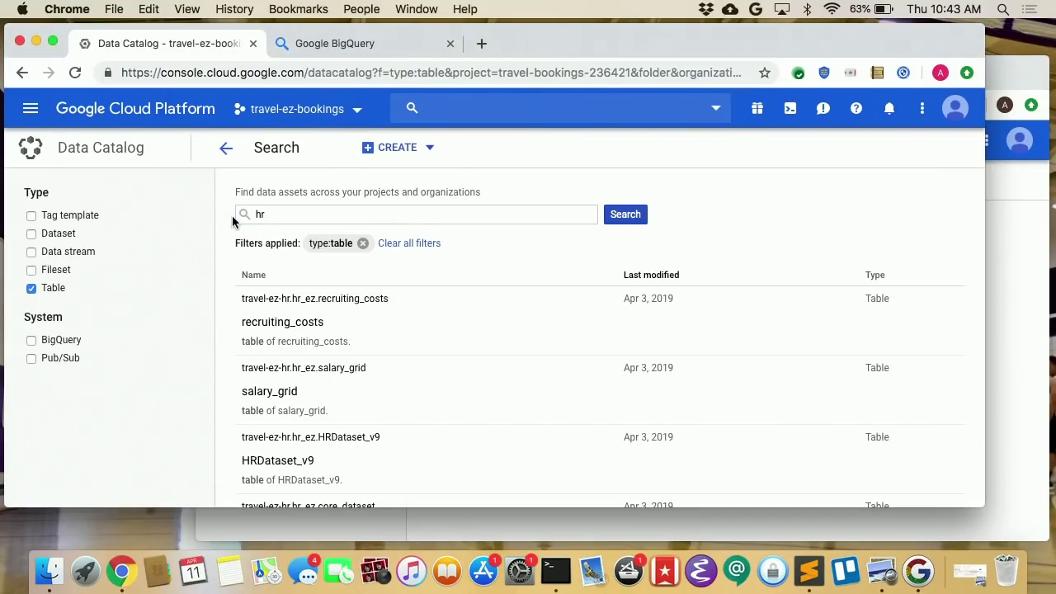